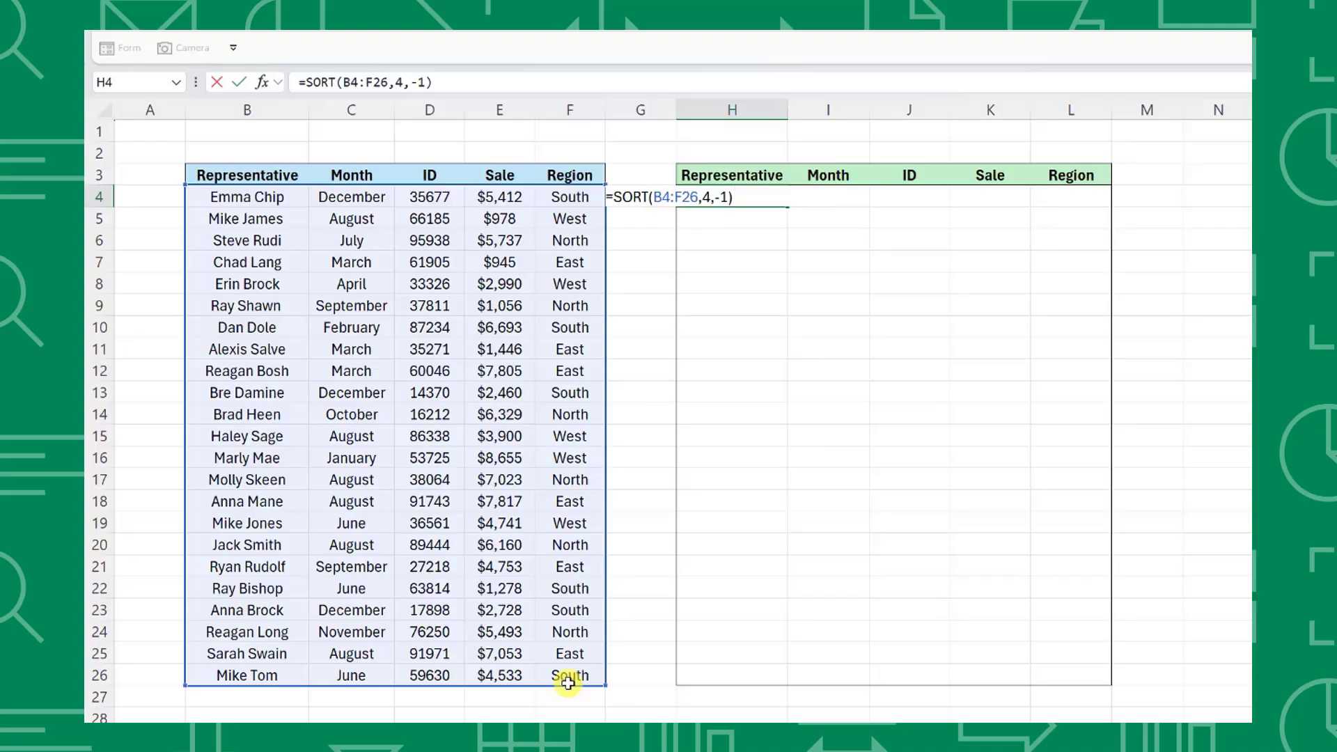
- Commit the SORT, SORTBY and region-then-sale example formulas in H4, then the five-row TAKE version
{"action": "key", "text": "Return"}
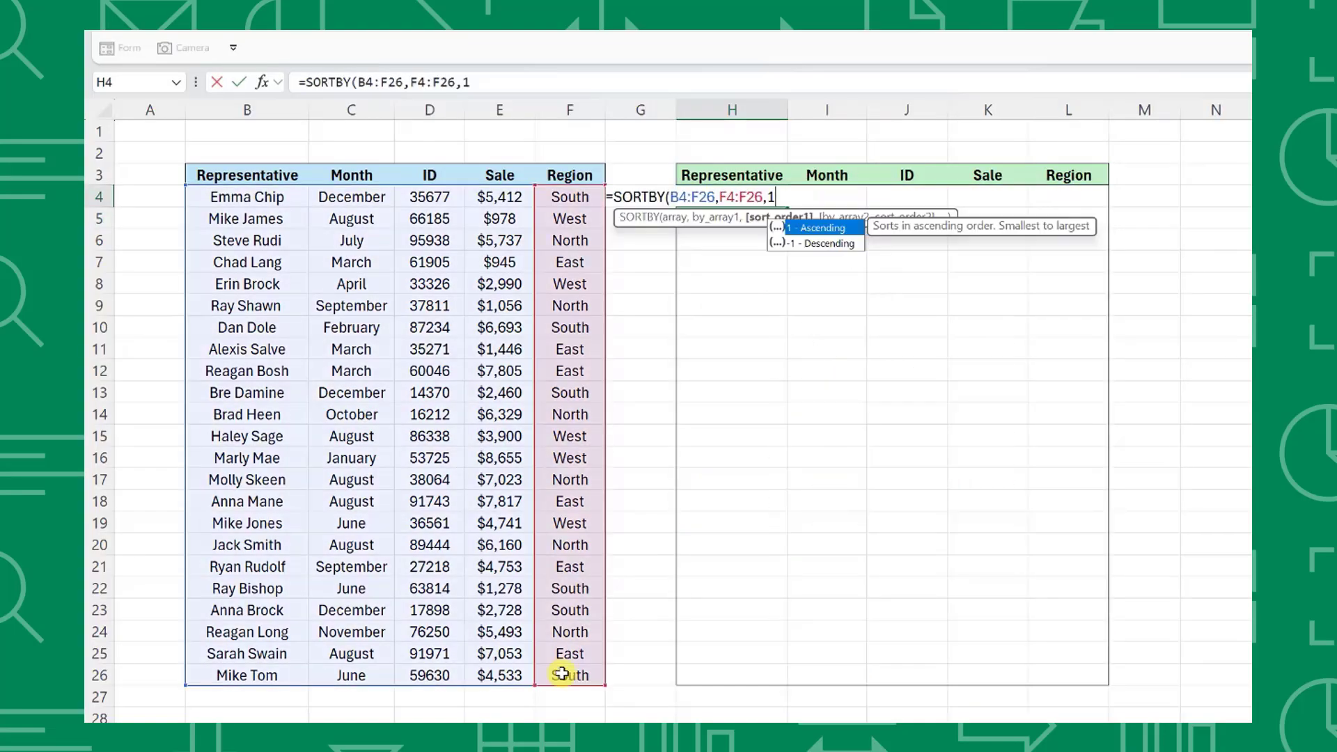
{"action": "key", "text": "Return"}
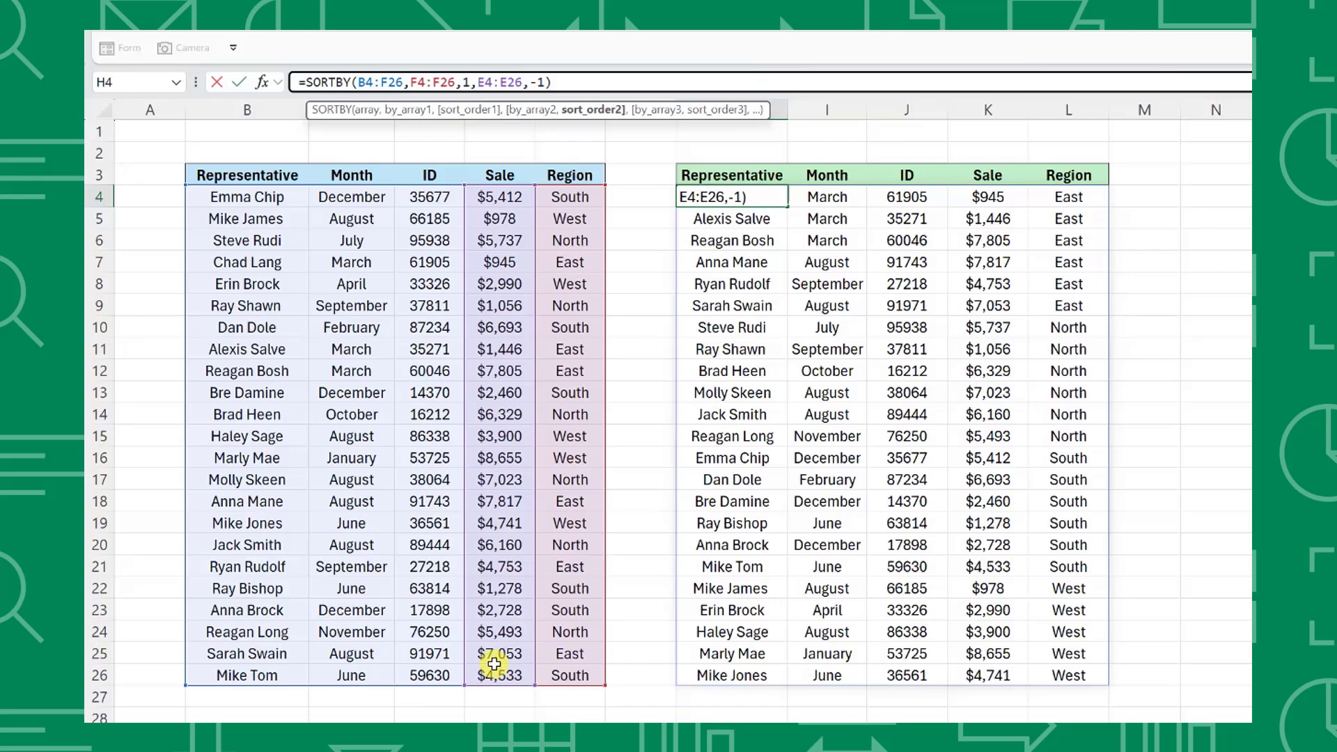
{"action": "key", "text": "Return"}
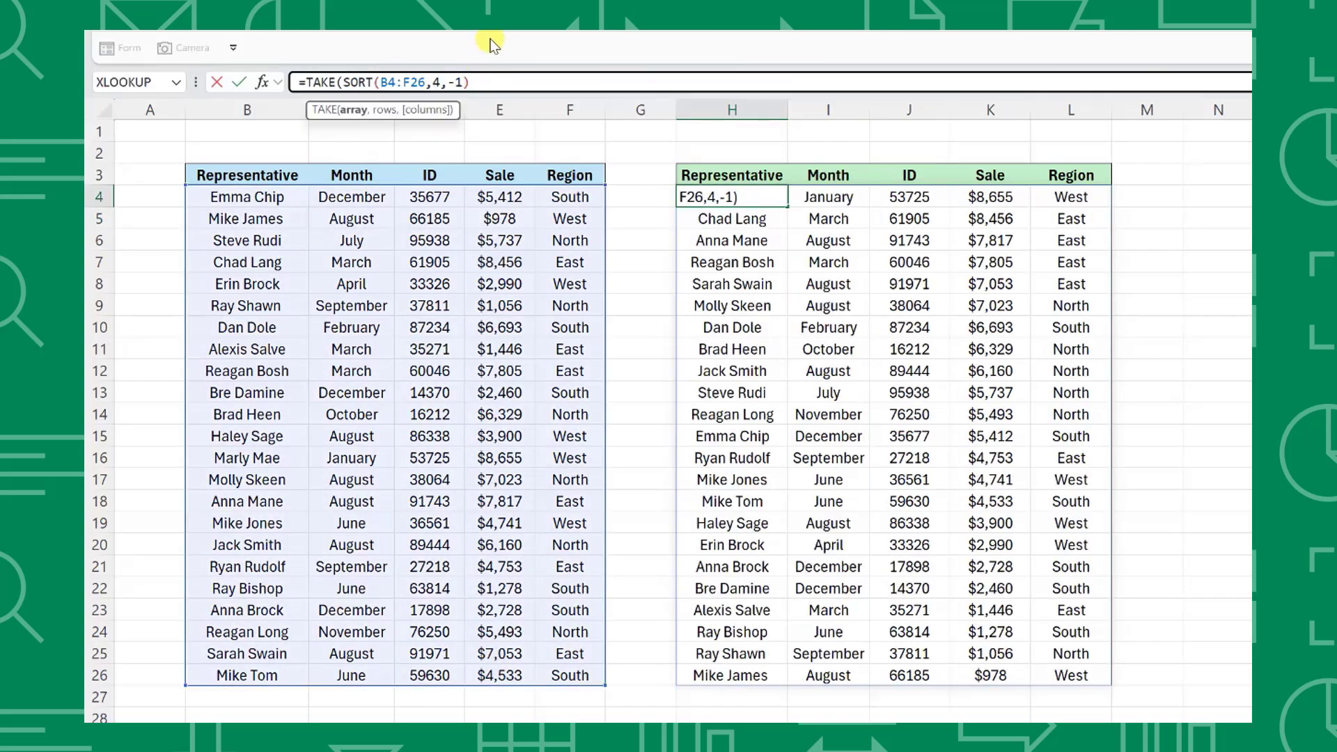
{"action": "type", "text": ",5)"}
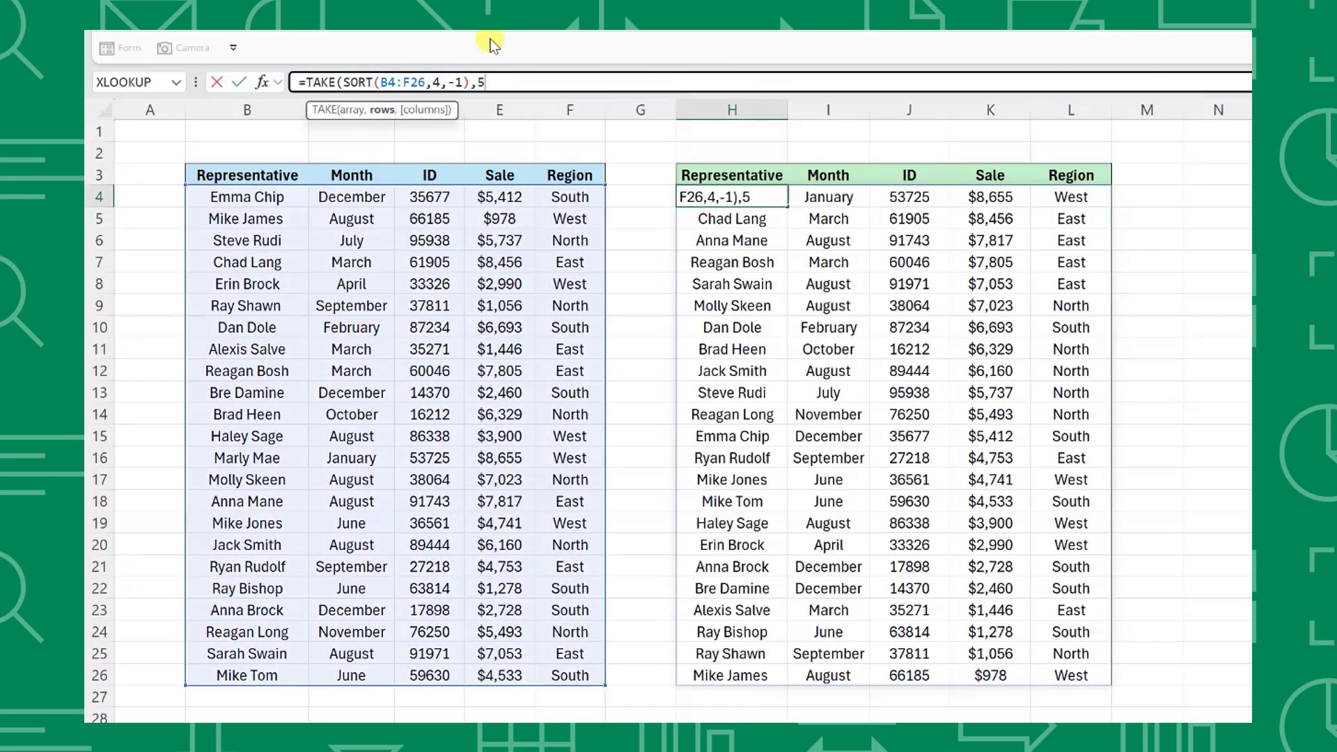
{"action": "key", "text": "Return"}
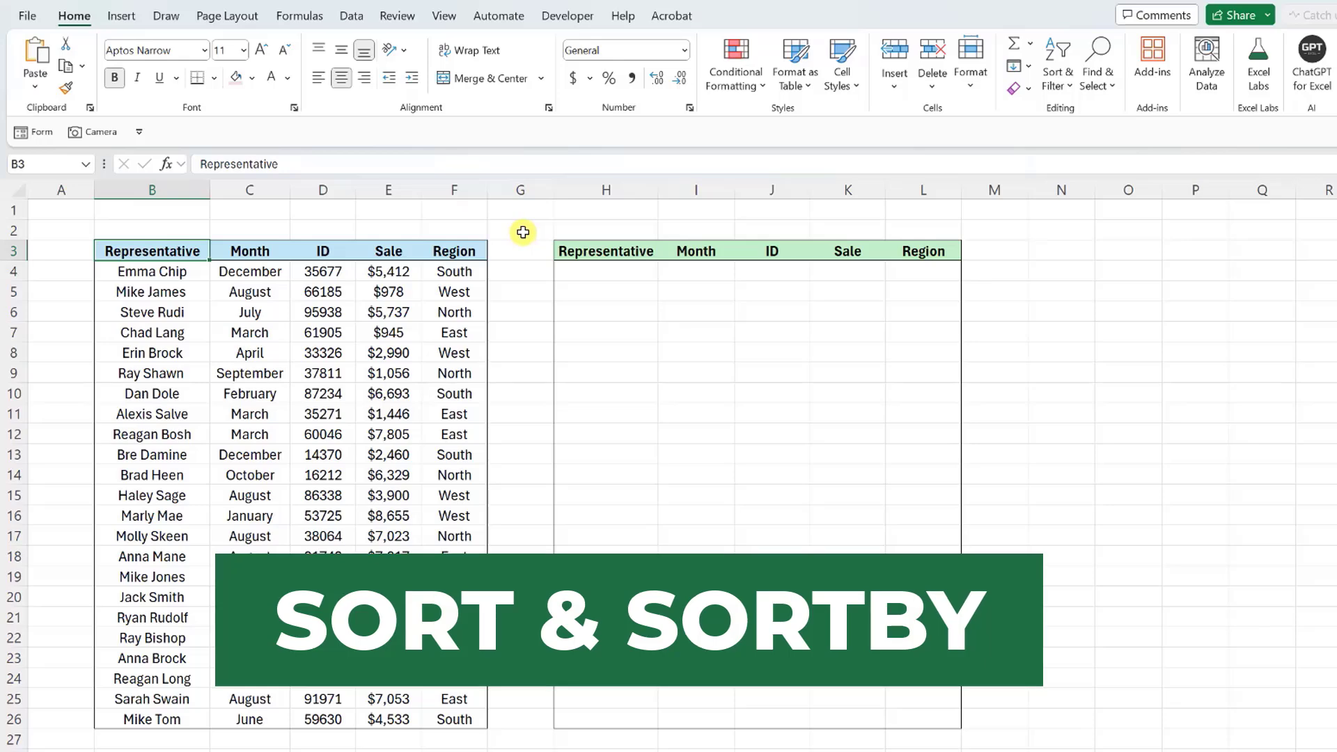
- Start =SORT(B4:F26,4,-1 in H4, sorting the sales data by the Sale column, descending
{"action": "left_click", "coordinate": [567, 271]}
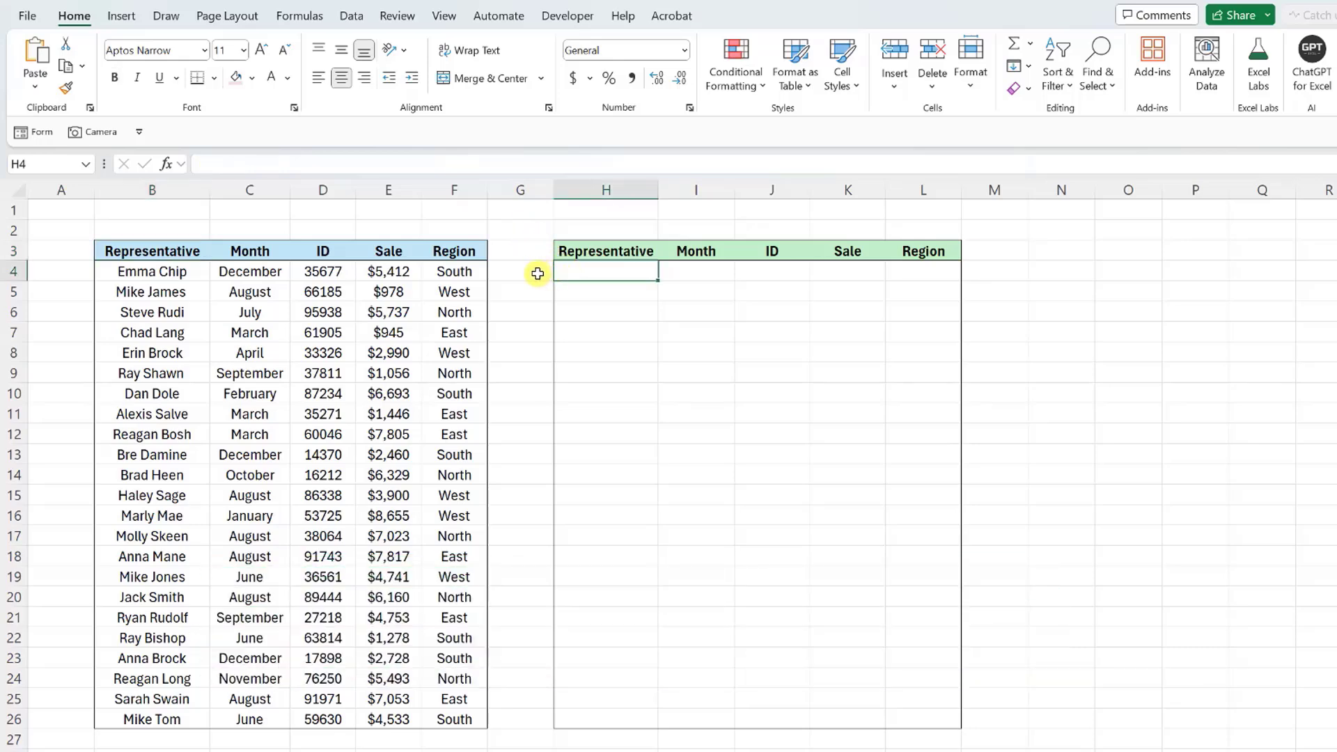
{"action": "type", "text": "=sor"}
{"action": "key", "text": "Tab"}
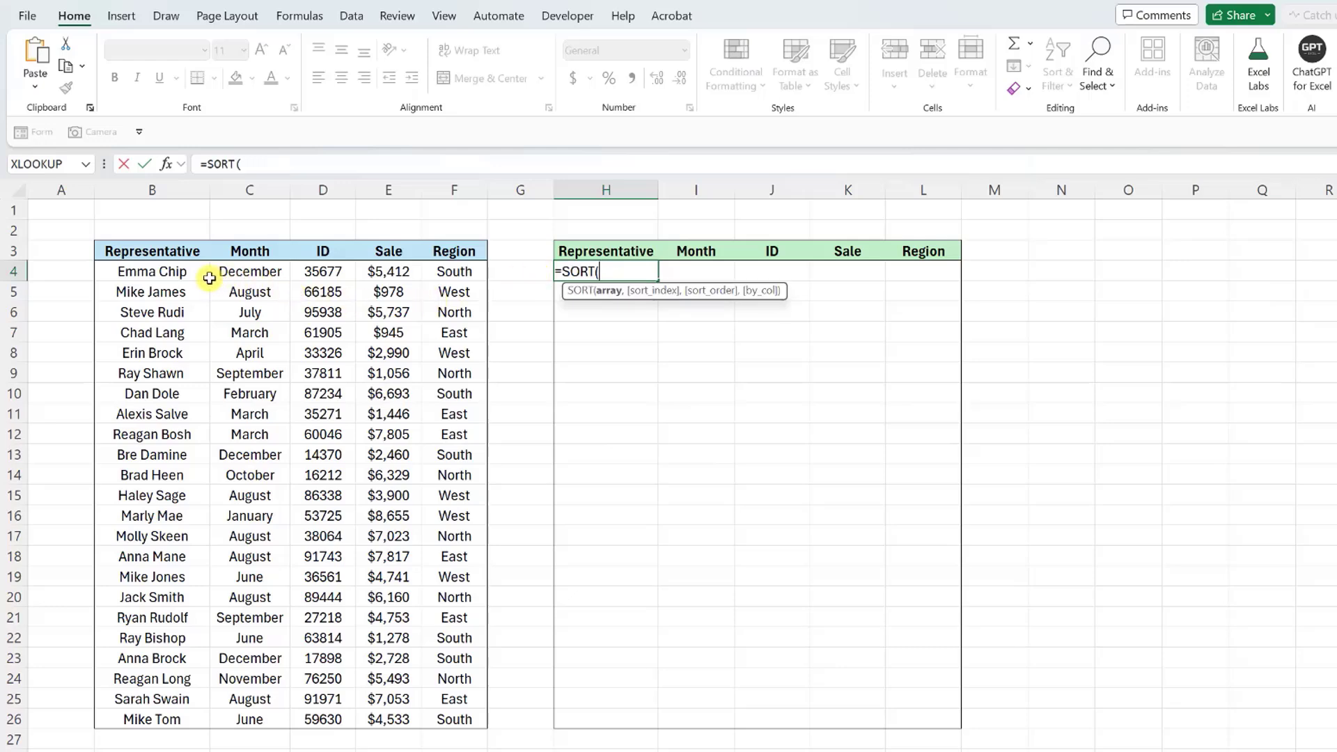
{"action": "left_click_drag", "start_coordinate": [189, 271], "coordinate": [452, 728]}
{"action": "type", "text": ","}
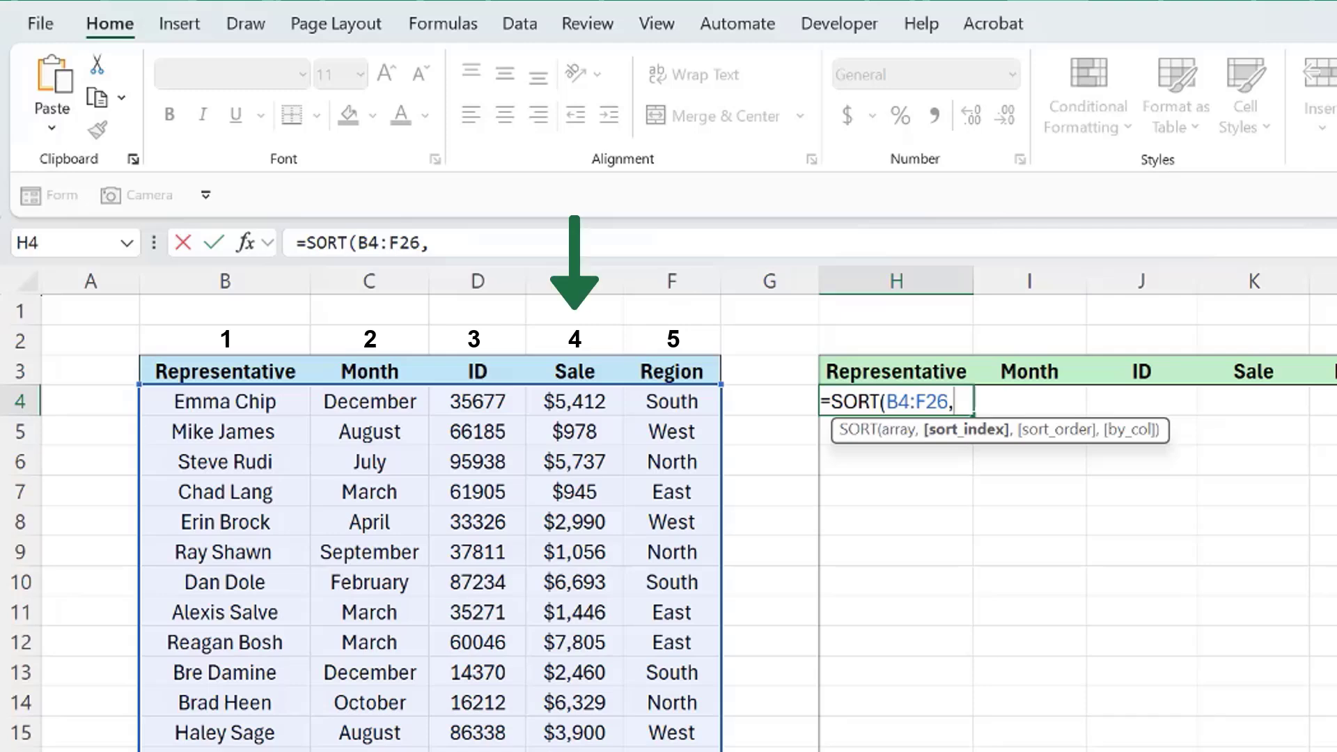
{"action": "type", "text": "4"}
{"action": "type", "text": ","}
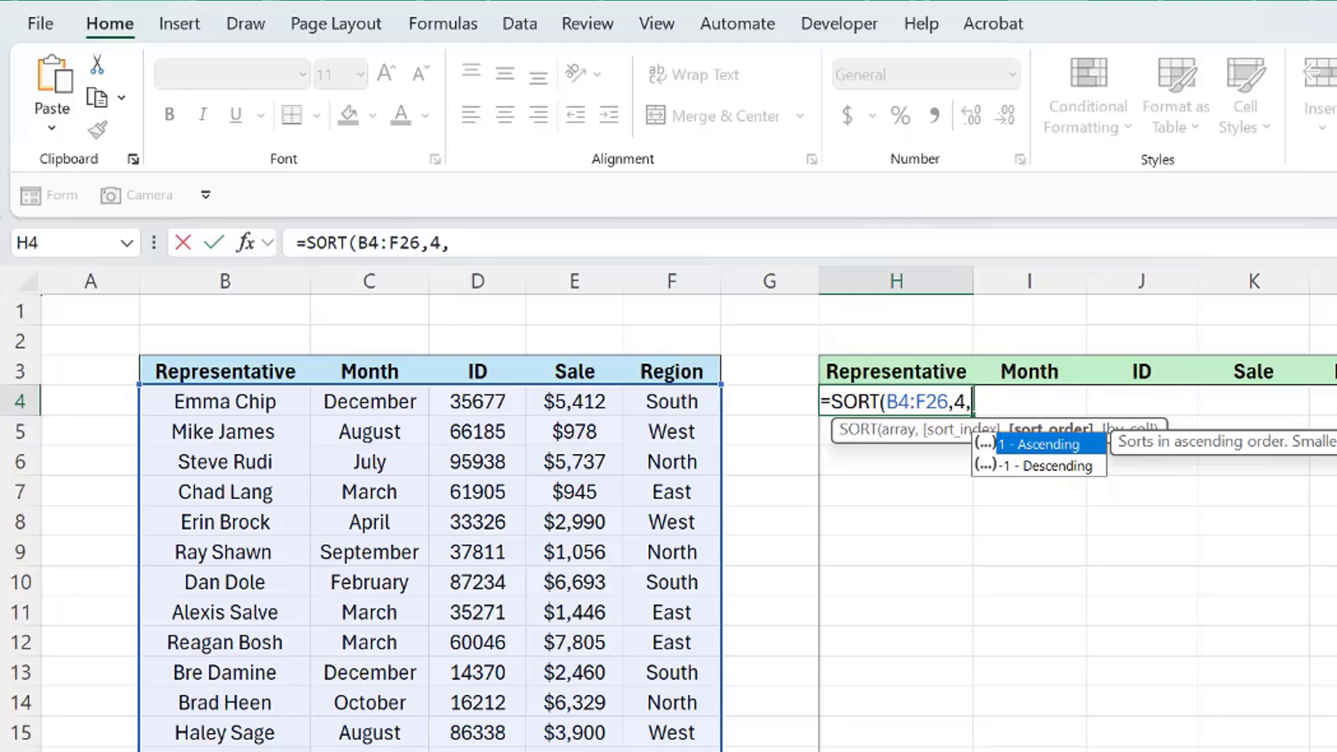
{"action": "type", "text": "-1"}
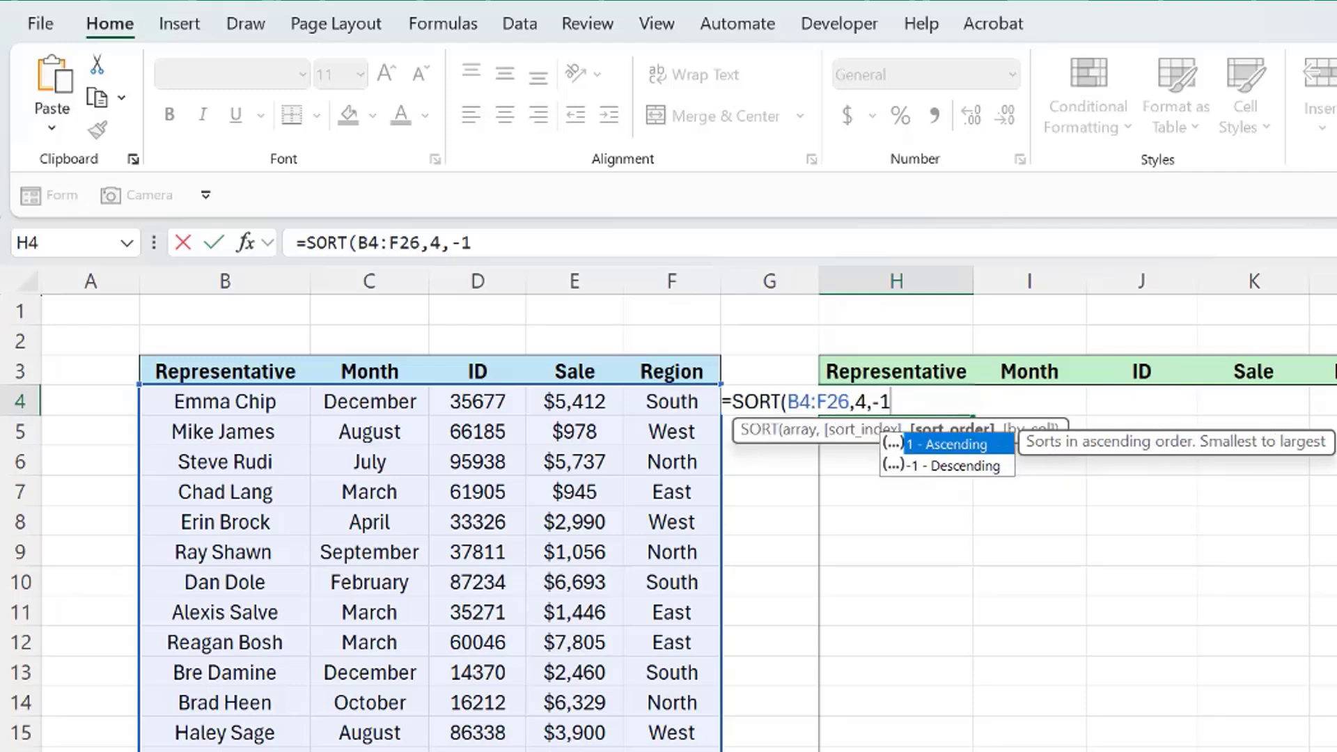
{"action": "type", "text": ")"}
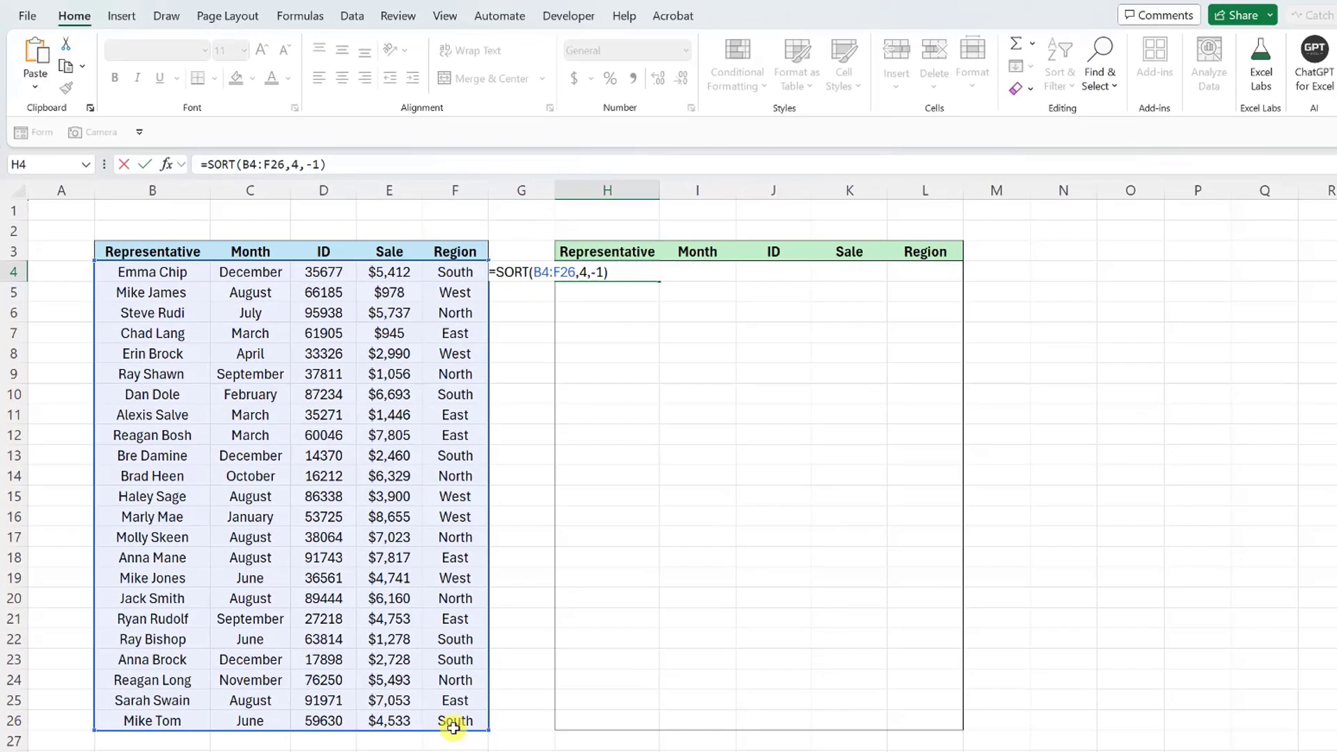
- Commit the SORT formula, then change E7's $945 sale to $8,456 so the copy re-sorts
{"action": "key", "text": "Return"}
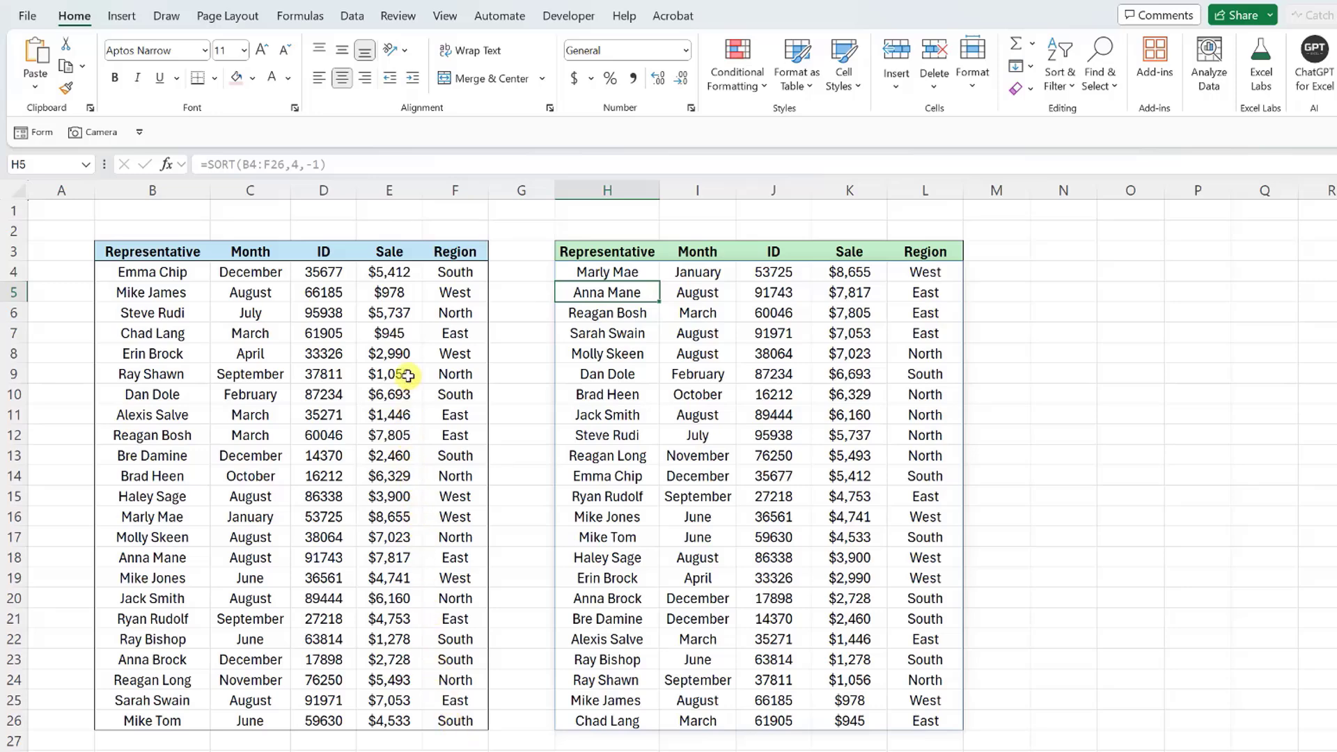
{"action": "left_click", "coordinate": [416, 332]}
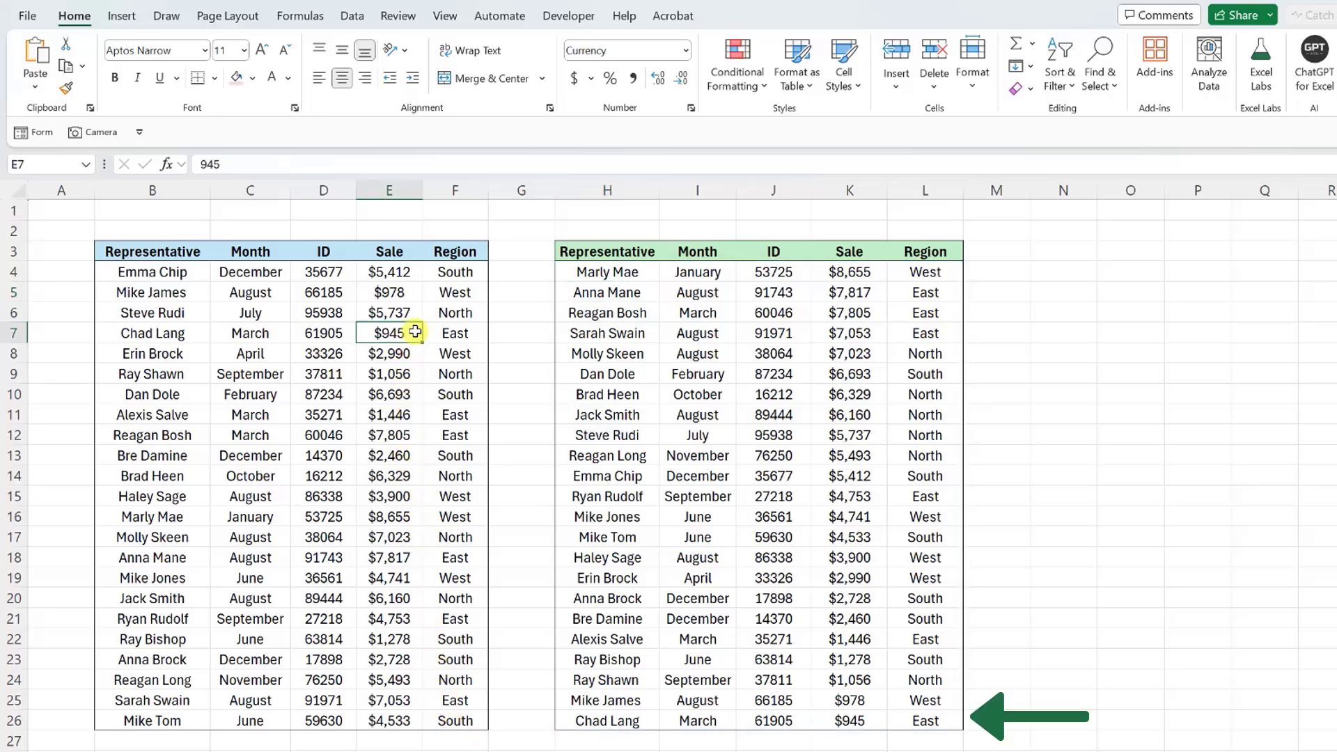
{"action": "type", "text": "8456"}
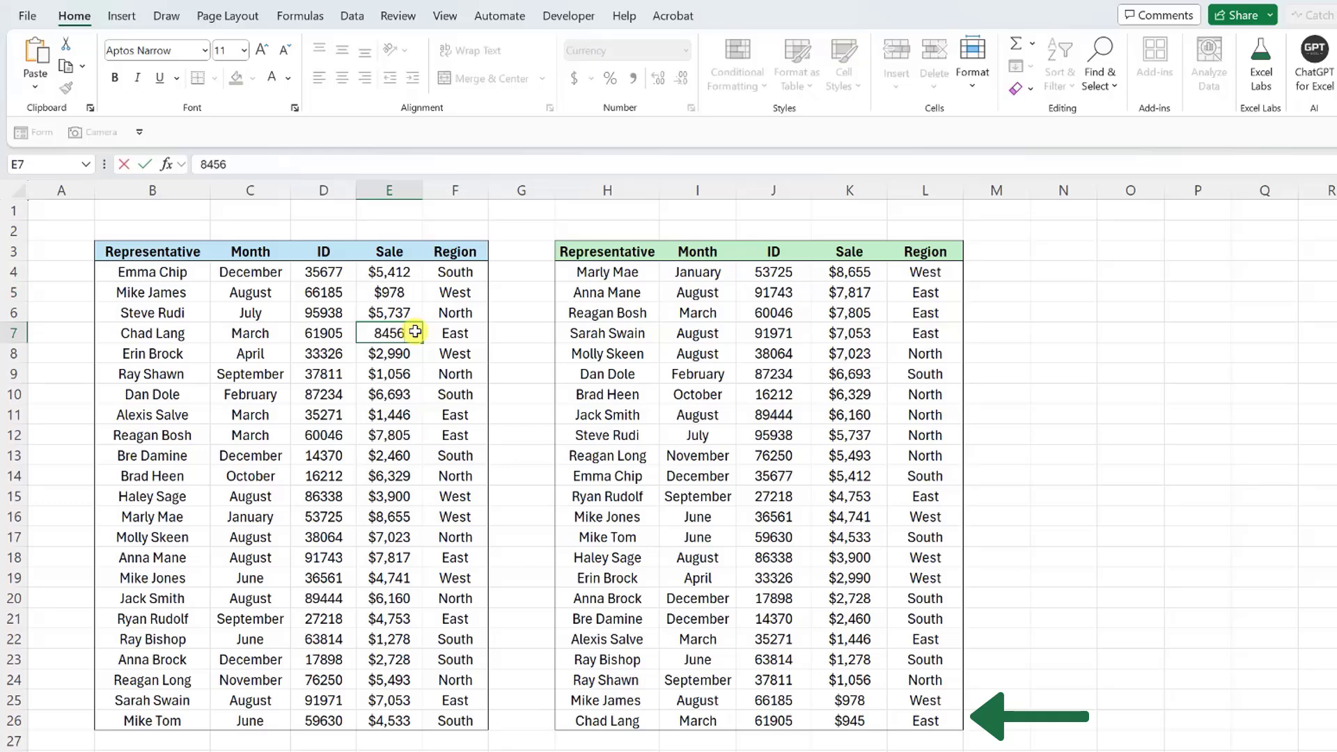
{"action": "key", "text": "Return"}
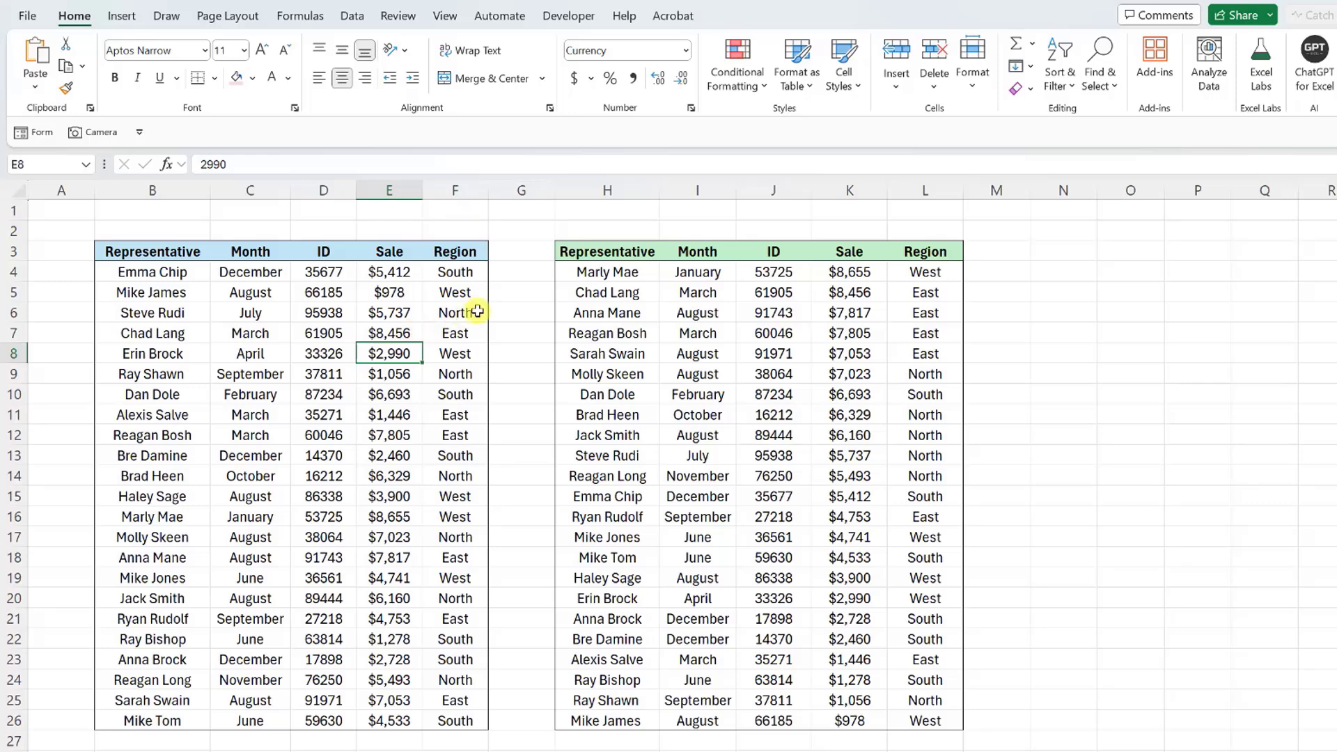
{"action": "left_click", "coordinate": [568, 272]}
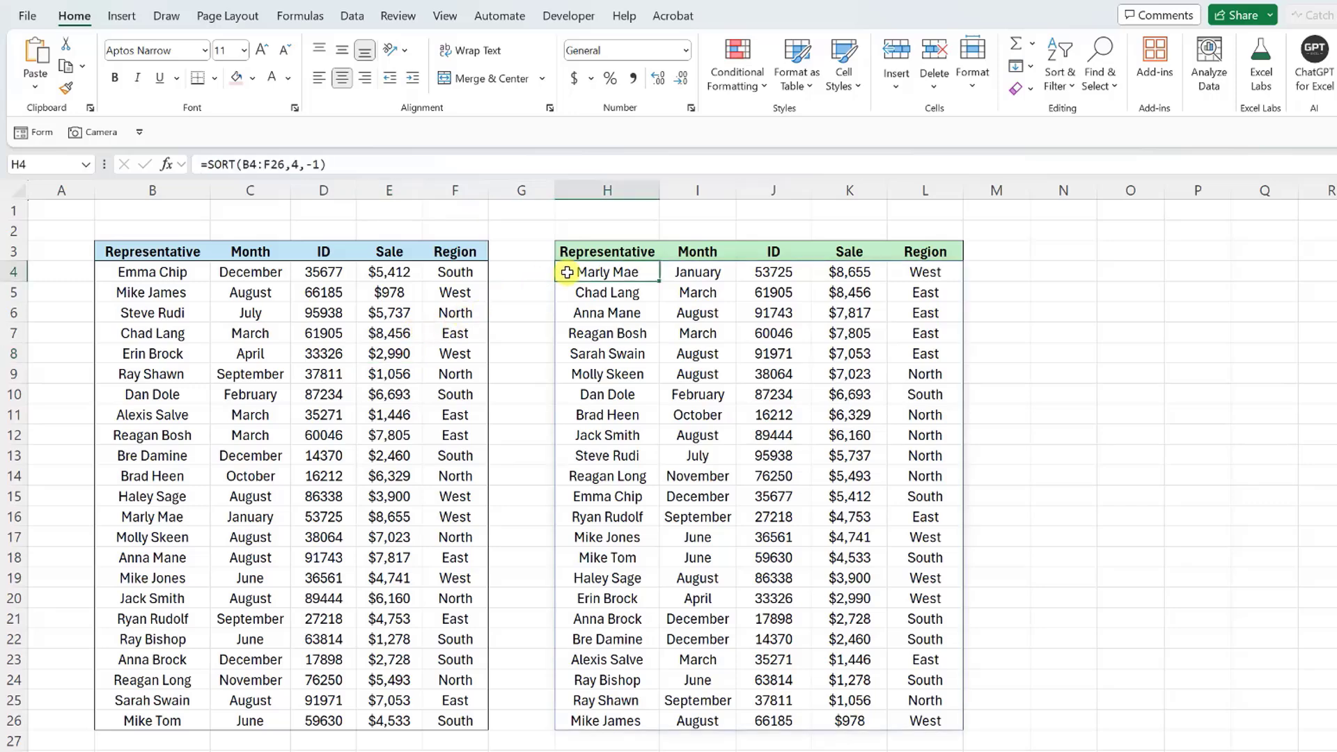
- Wrap the formula as =TAKE(SORT(B4:F26,4,-1),5) to keep only the top five sales
{"action": "left_click", "coordinate": [206, 164]}
{"action": "type", "text": "TAKE("}
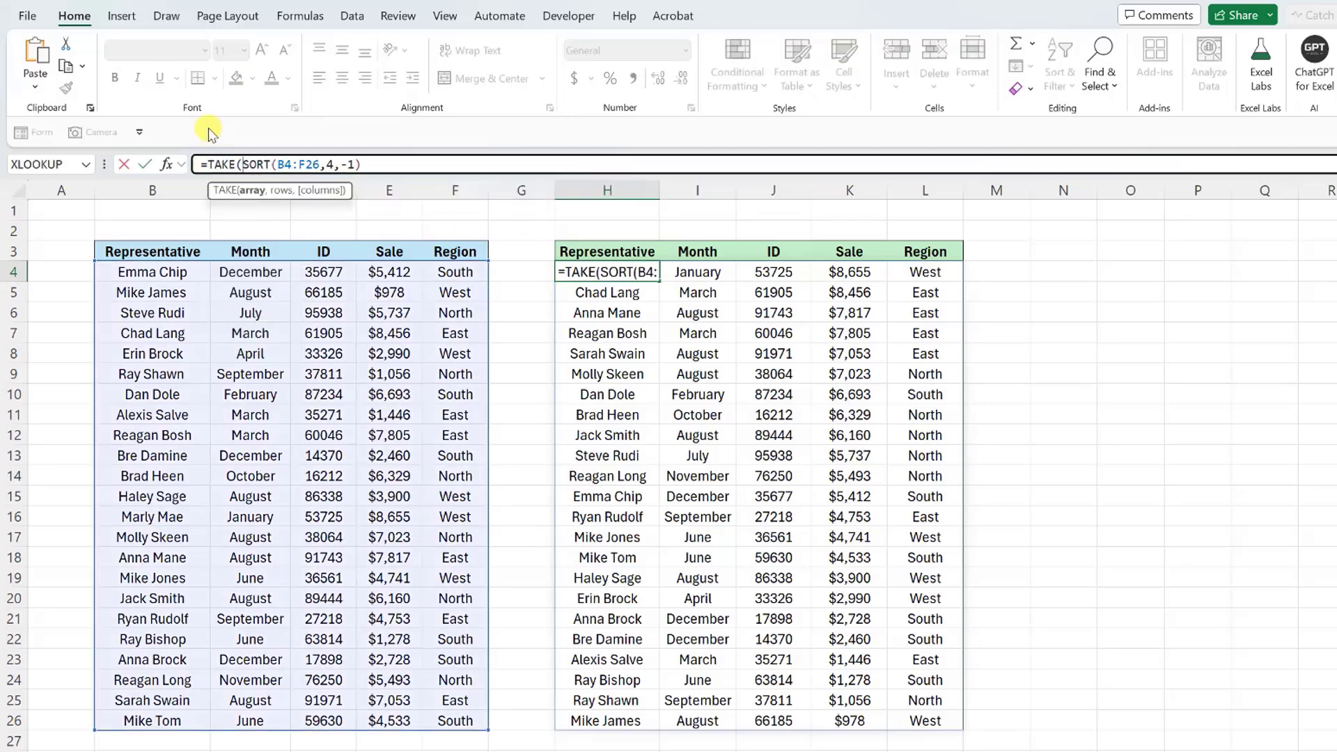
{"action": "left_click", "coordinate": [368, 159]}
{"action": "type", "text": ",5"}
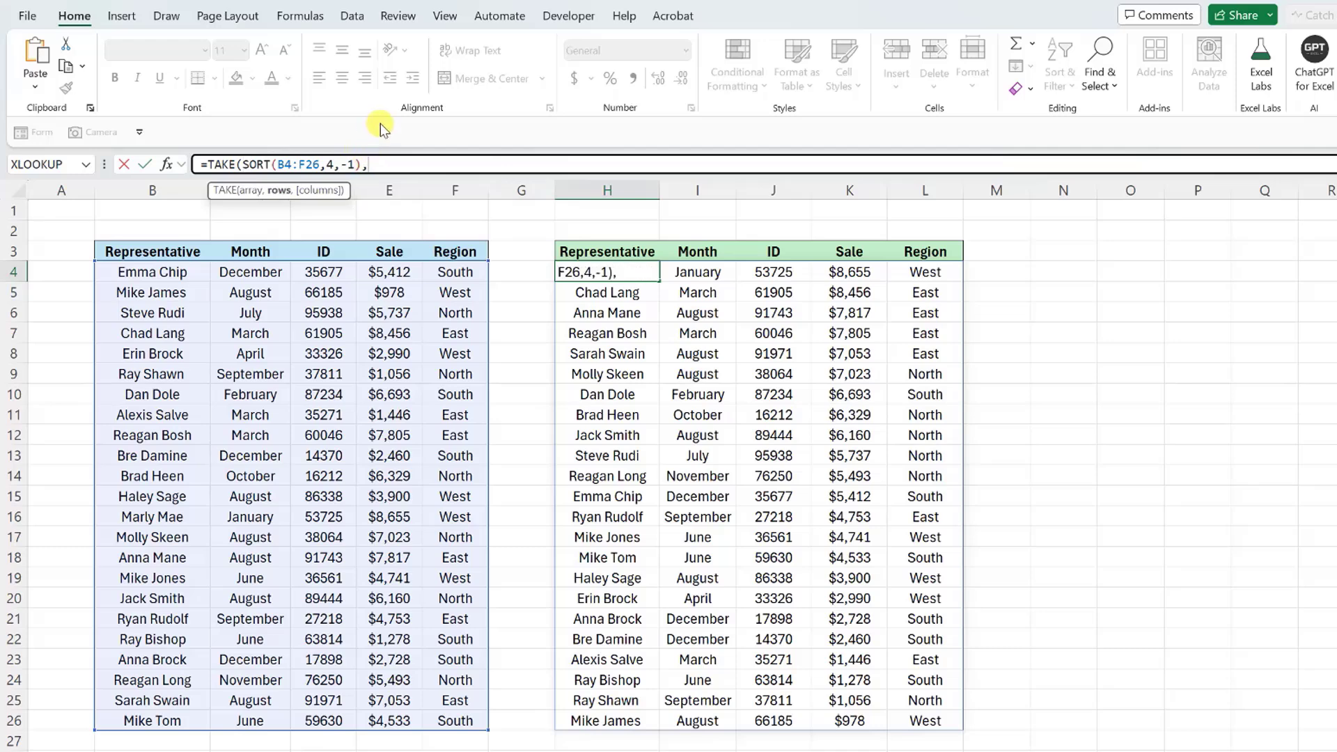
{"action": "type", "text": ")"}
{"action": "key", "text": "Return"}
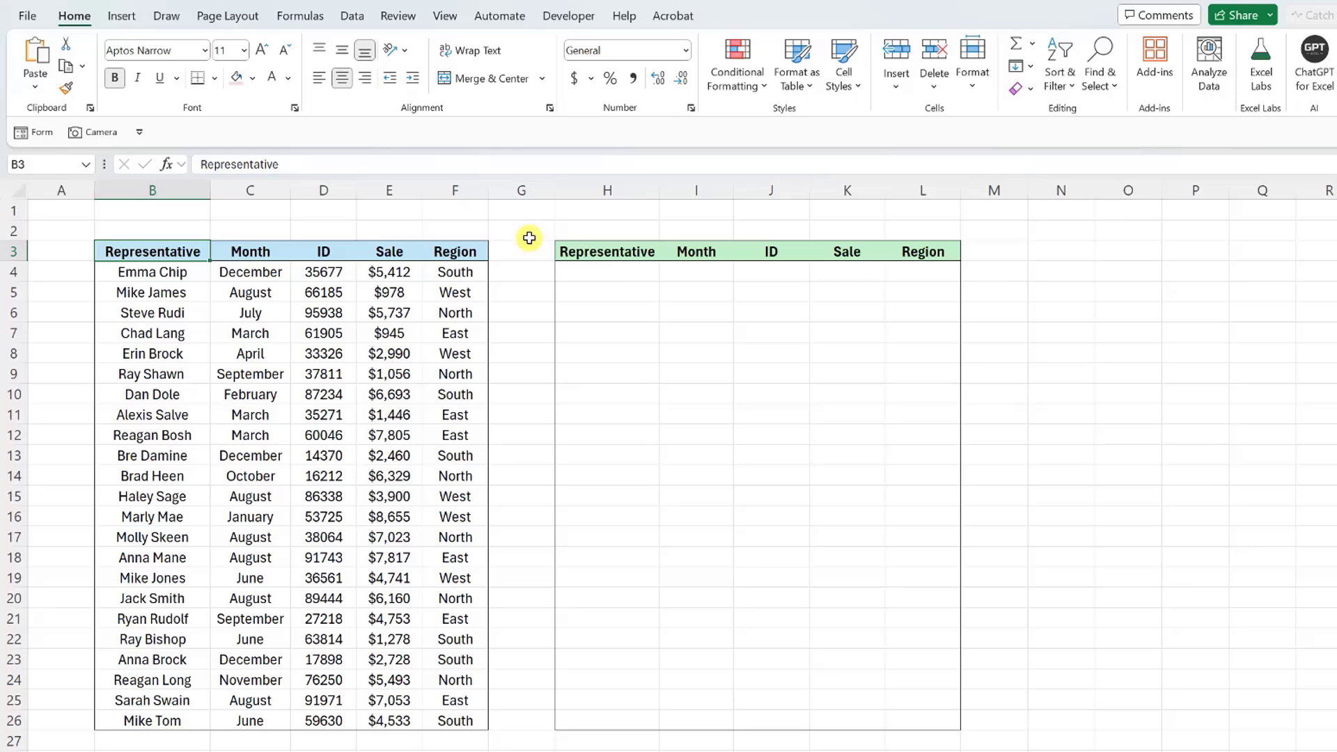
- Enter =SORTBY(B4:F26,E4:E26,-1) in H4, spilling the sales copy ordered by Sale, largest first
{"action": "left_click", "coordinate": [561, 272]}
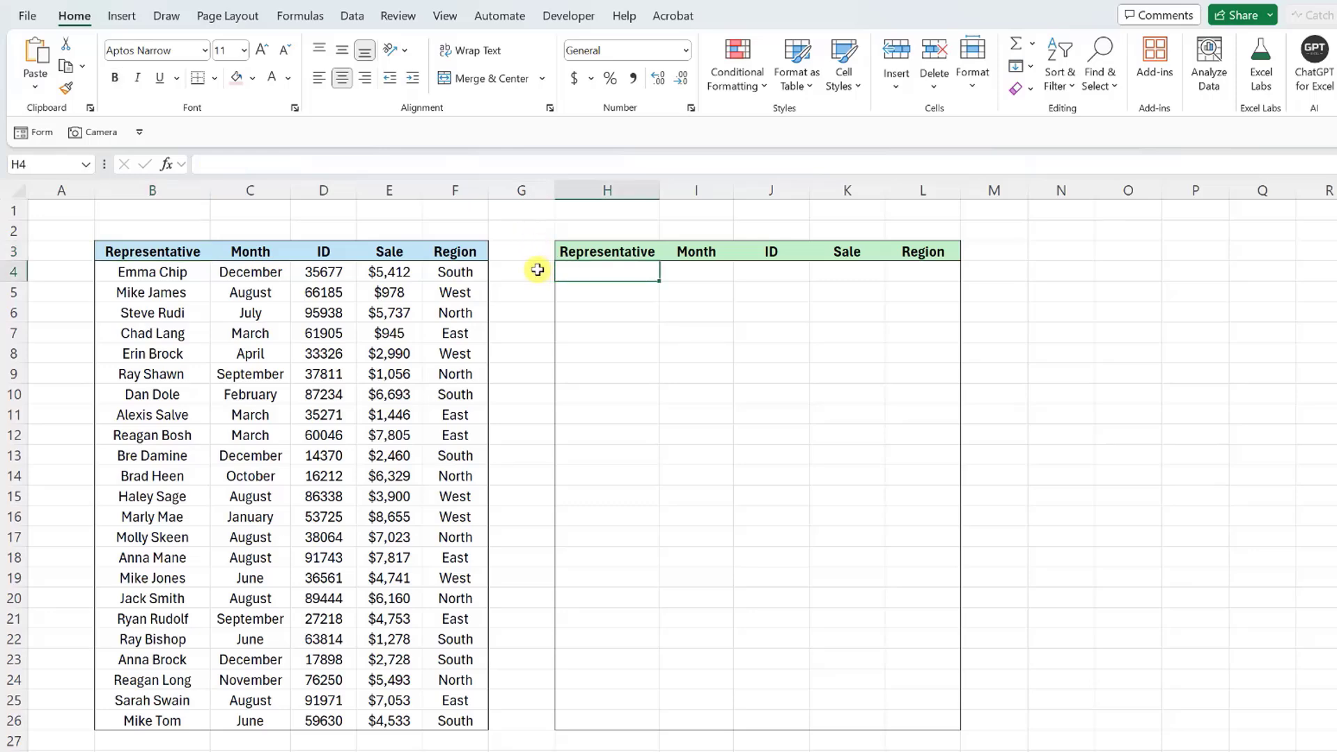
{"action": "type", "text": "=sortb"}
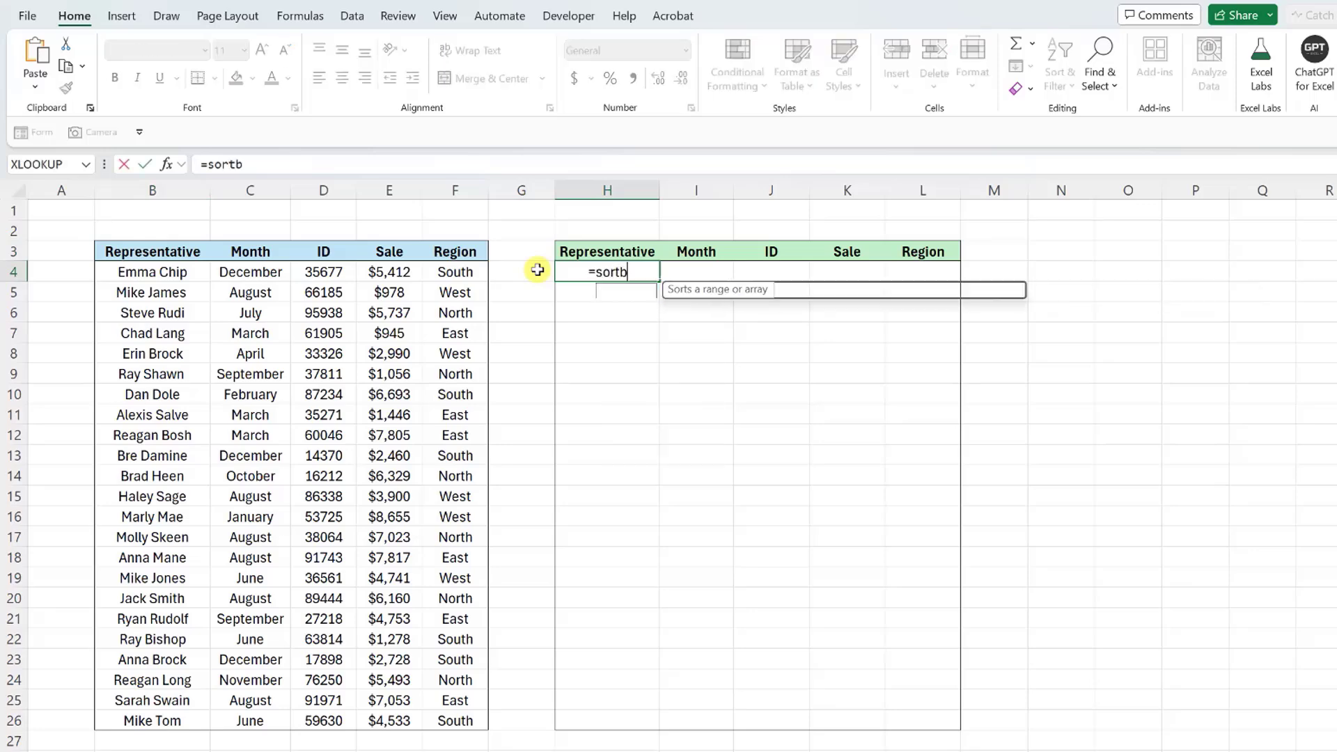
{"action": "key", "text": "Tab"}
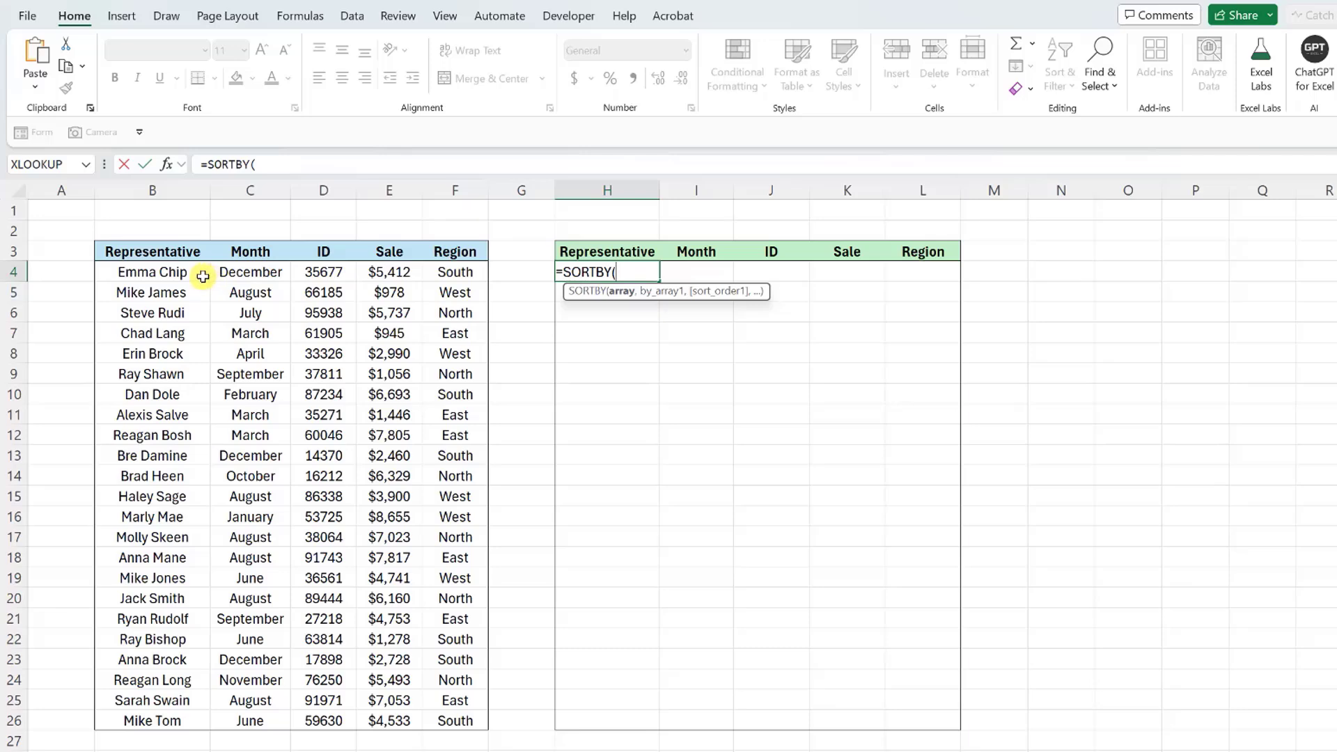
{"action": "left_click_drag", "start_coordinate": [203, 273], "coordinate": [455, 728]}
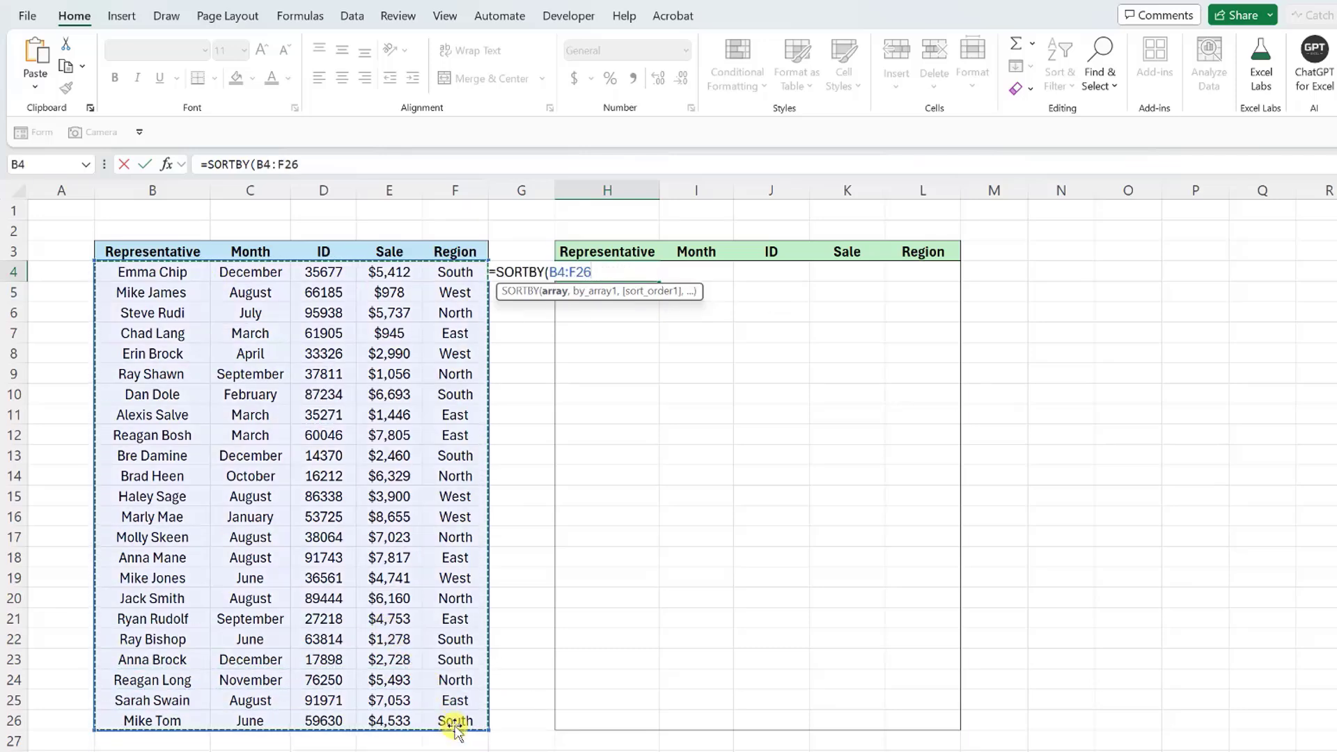
{"action": "type", "text": ","}
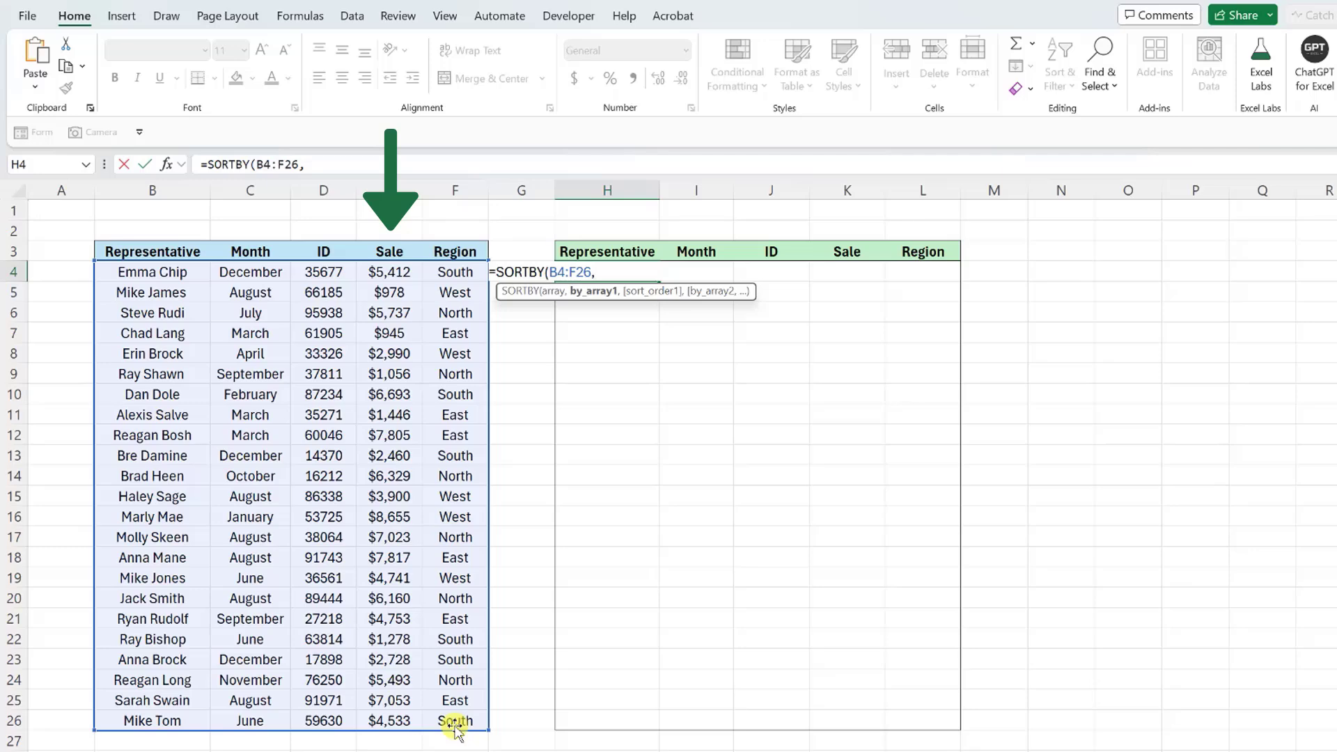
{"action": "left_click_drag", "start_coordinate": [388, 280], "coordinate": [365, 712]}
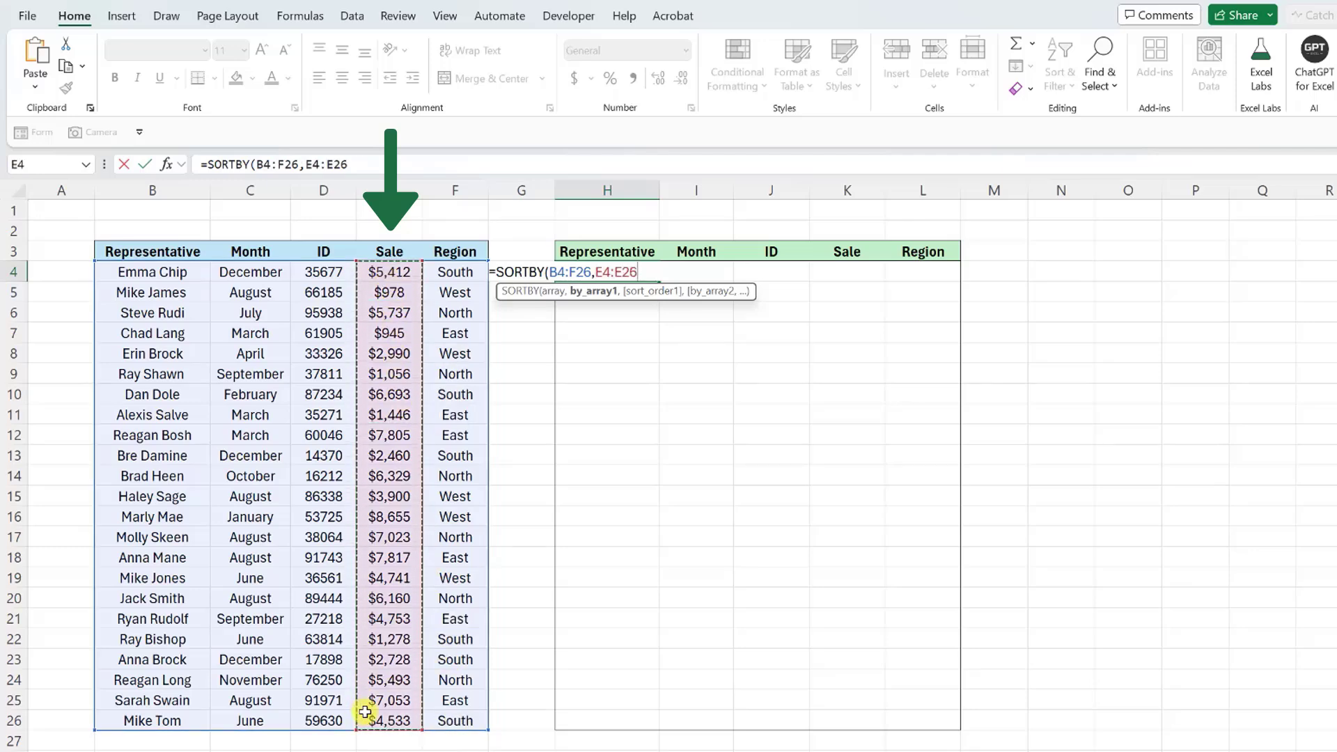
{"action": "type", "text": ","}
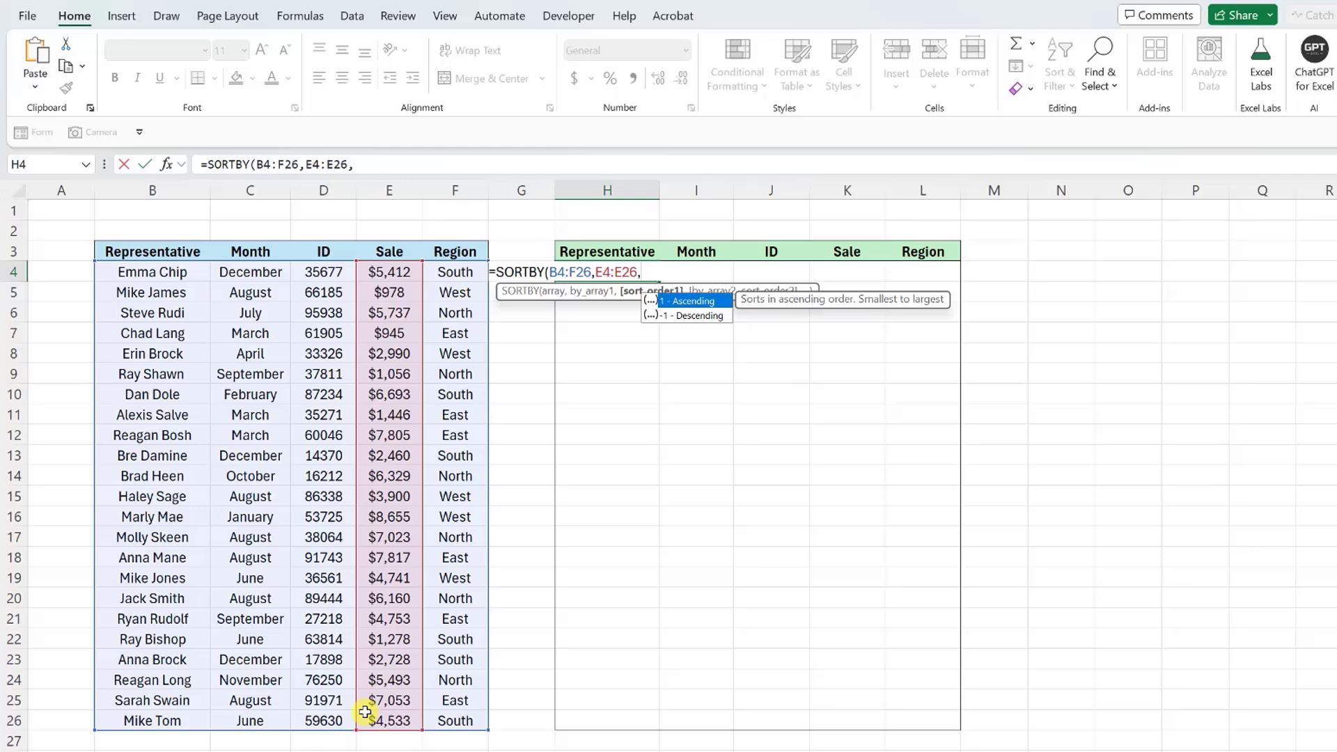
{"action": "type", "text": "-1"}
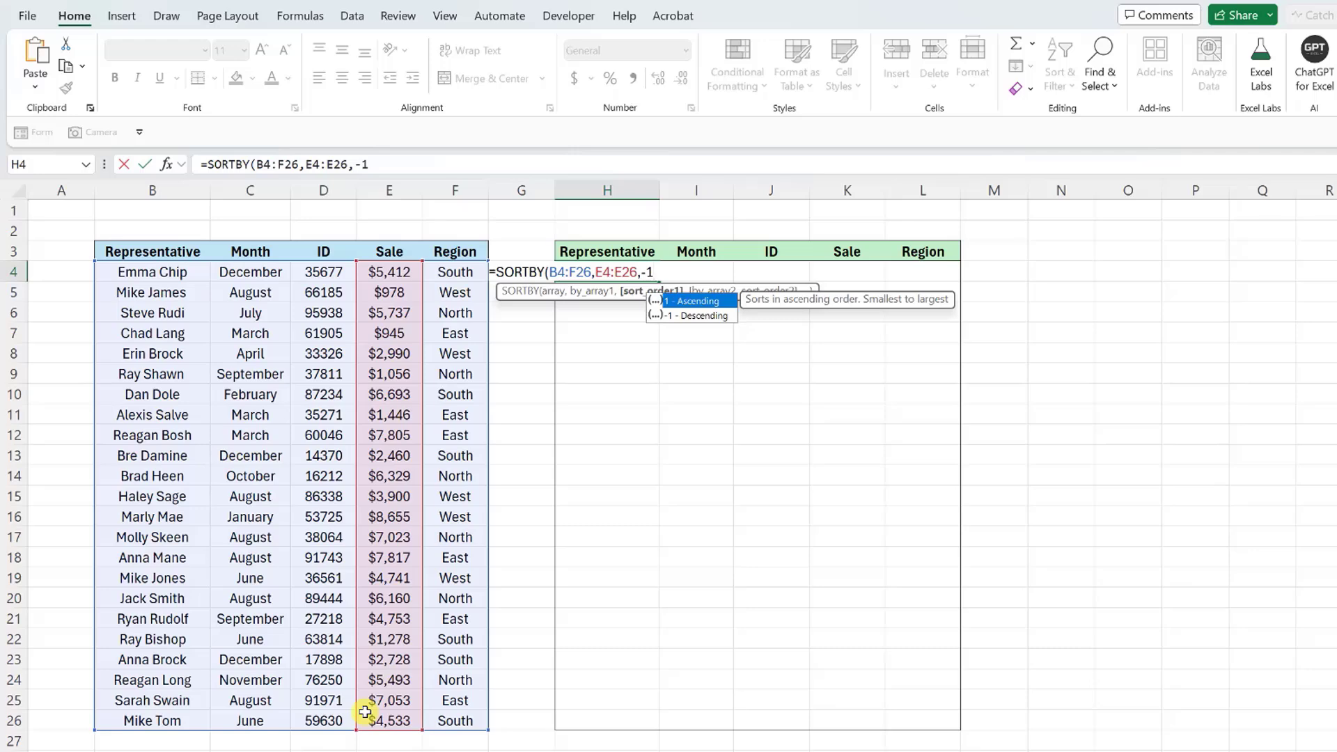
{"action": "type", "text": ")"}
{"action": "key", "text": "Return"}
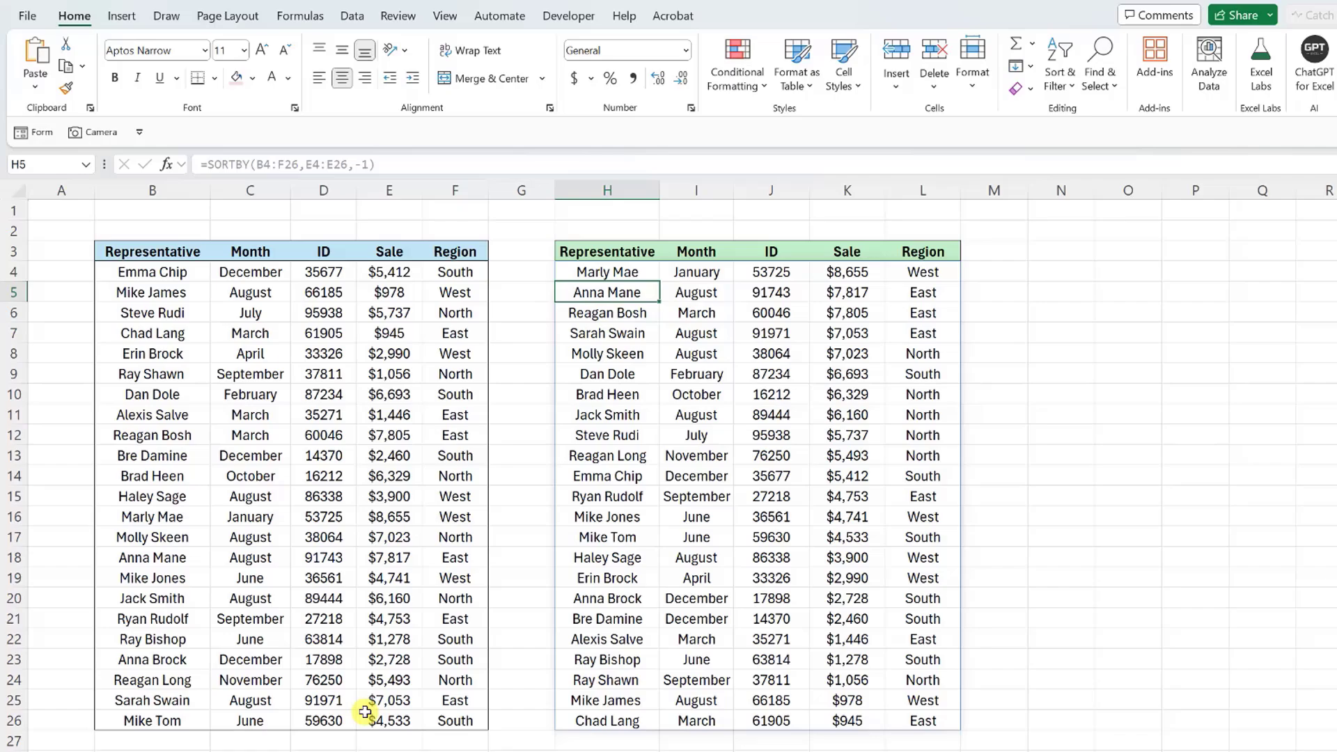
{"action": "key", "text": "Up"}
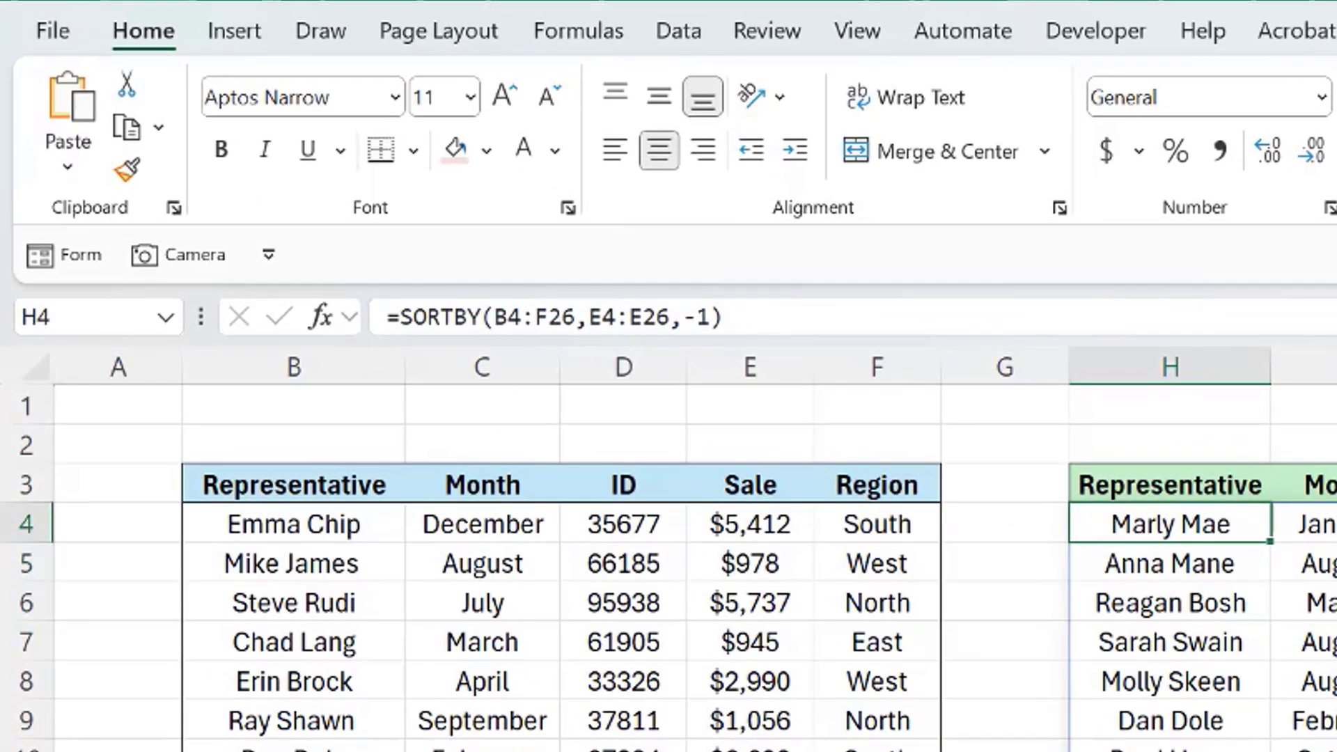
- Clear the SORTBY formula from H4, leaving only the green table's headers
{"action": "left_click", "coordinate": [712, 317]}
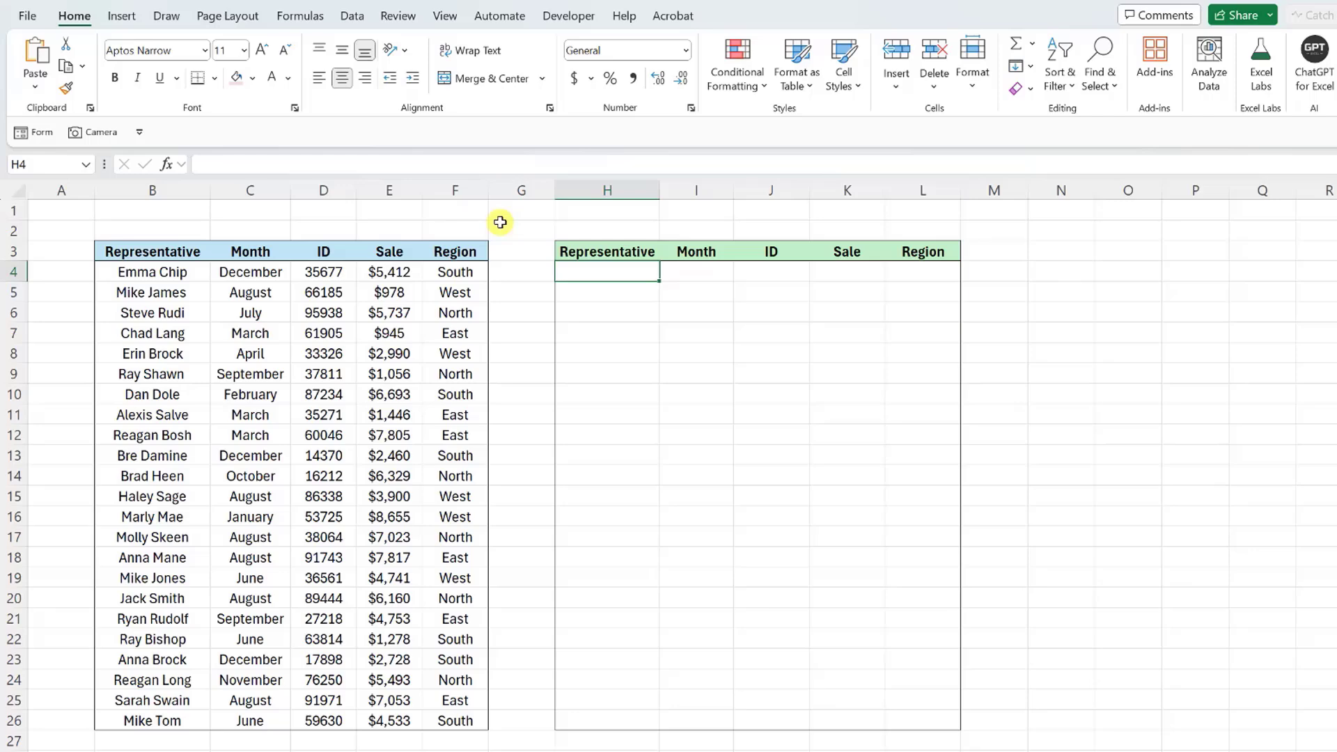
- Enter =SORTBY(B4:F26,F4:F26,1) in H4 to sort the copy by Region, East through West
{"action": "type", "text": "=SORTBY("}
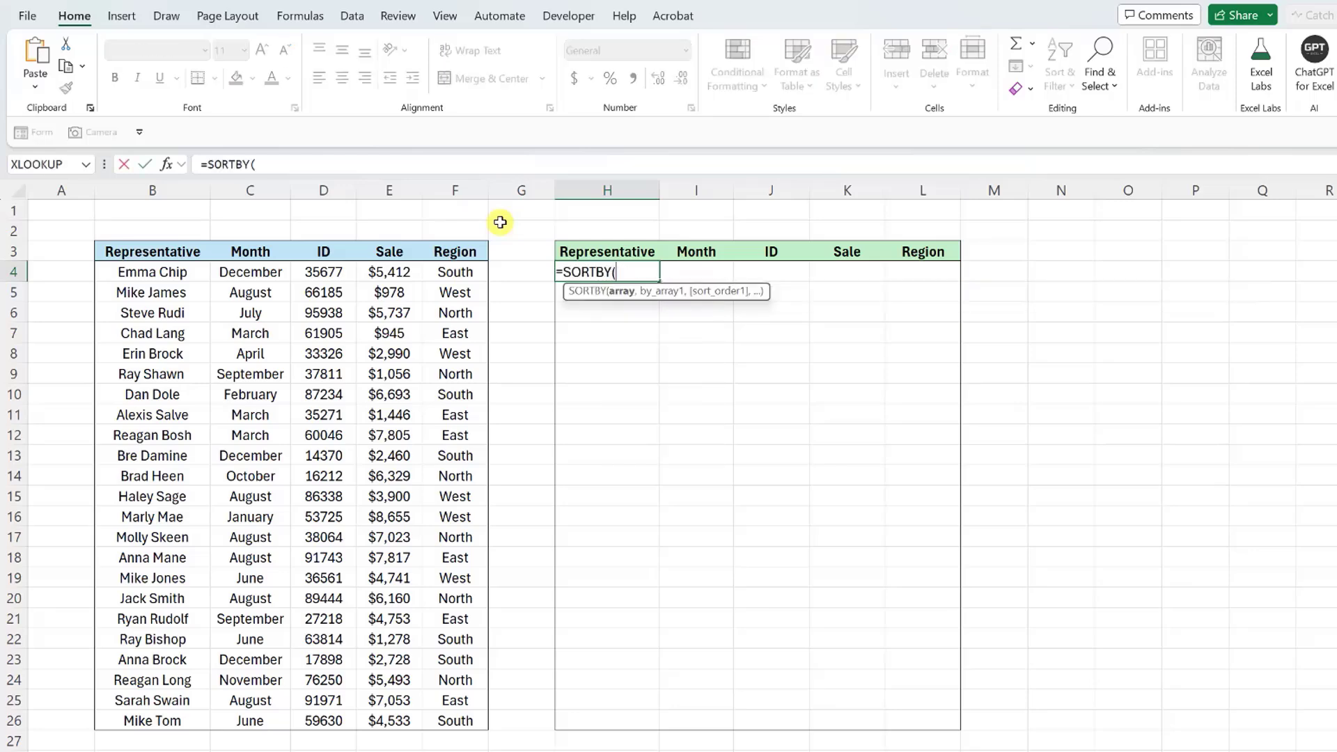
{"action": "left_click", "coordinate": [202, 272]}
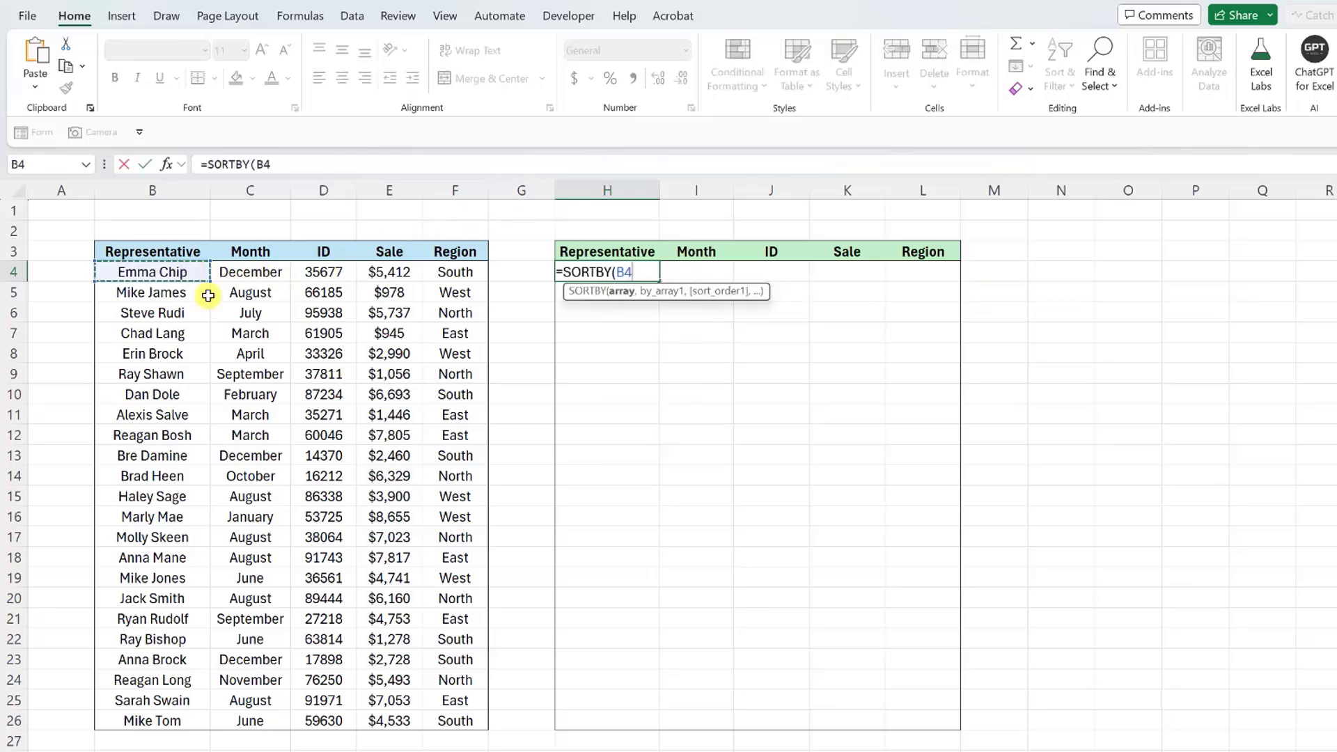
{"action": "left_click_drag", "start_coordinate": [208, 296], "coordinate": [454, 723]}
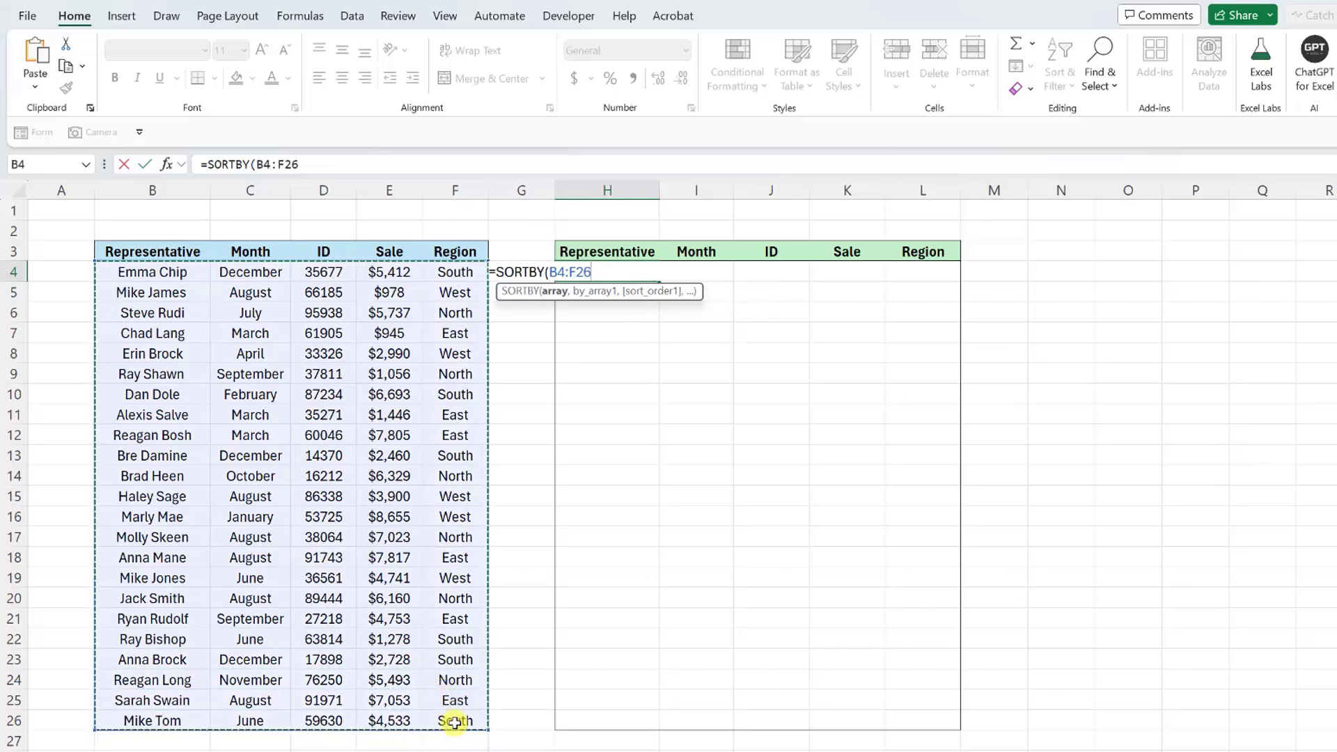
{"action": "type", "text": ","}
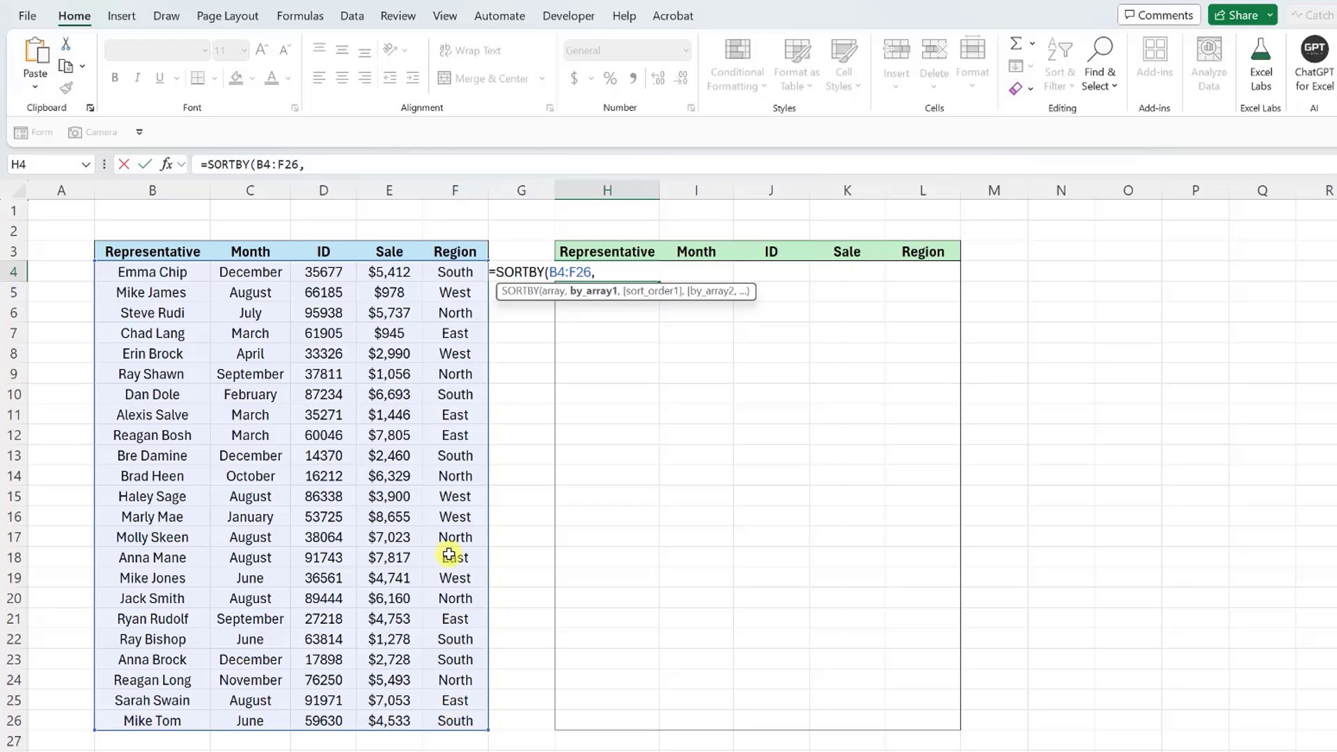
{"action": "left_click_drag", "start_coordinate": [448, 271], "coordinate": [448, 718]}
{"action": "type", "text": ","}
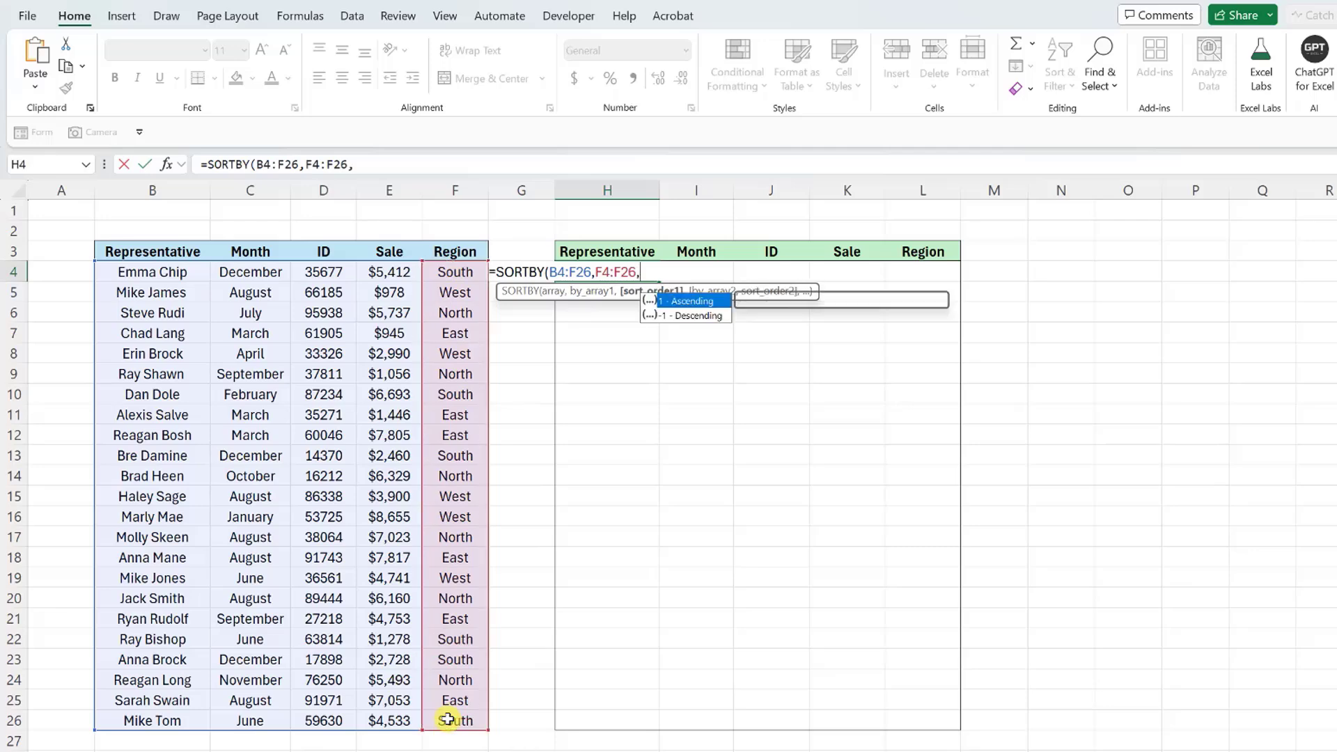
{"action": "type", "text": "1"}
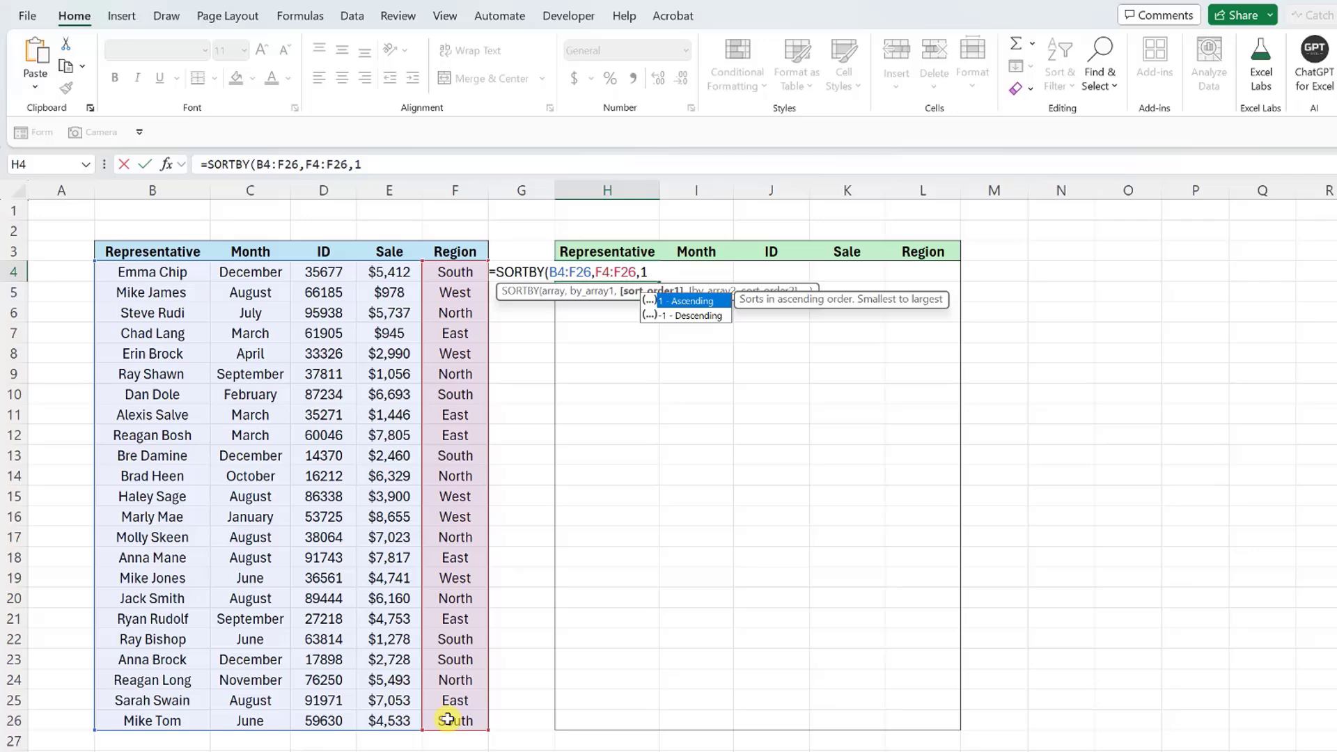
{"action": "key", "text": "Return"}
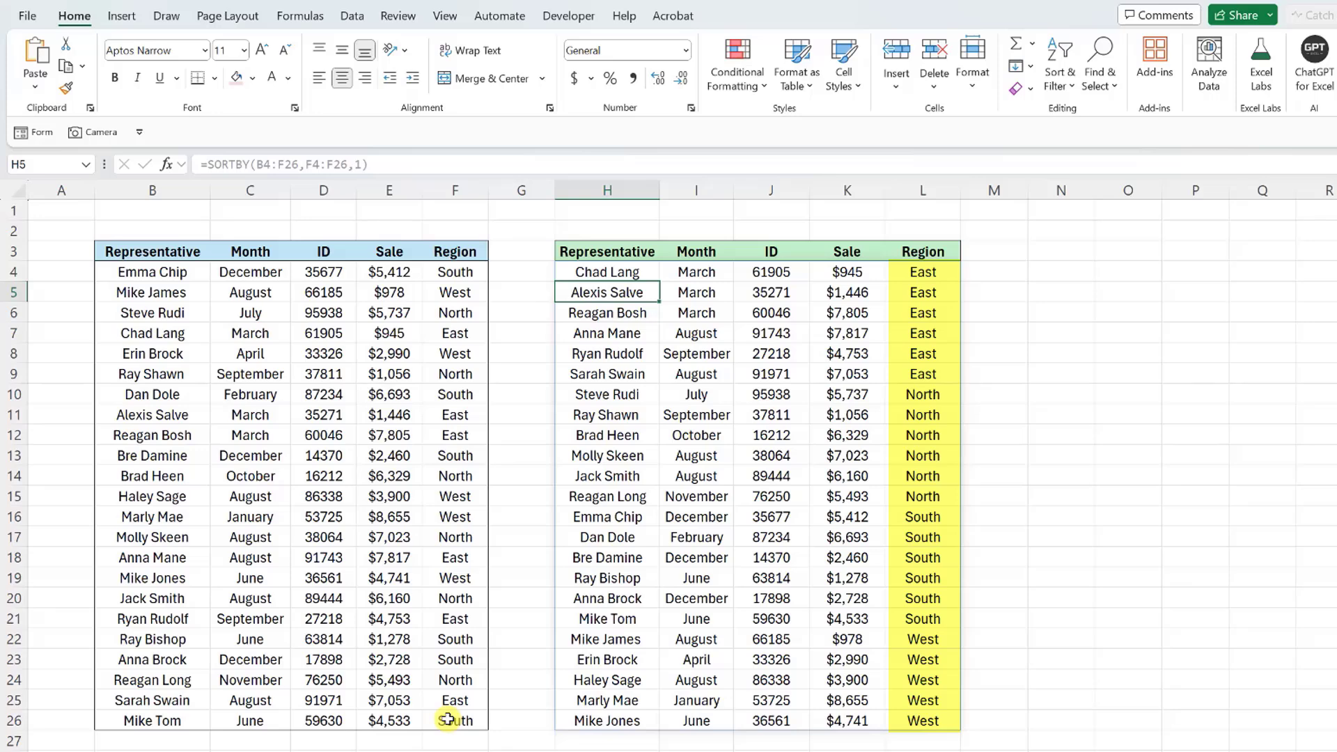
- Extend H4 to =SORTBY(B4:F26,F4:F26,1,E4:E26,-1), sorting by Region then Sale descending
{"action": "key", "text": "Up"}
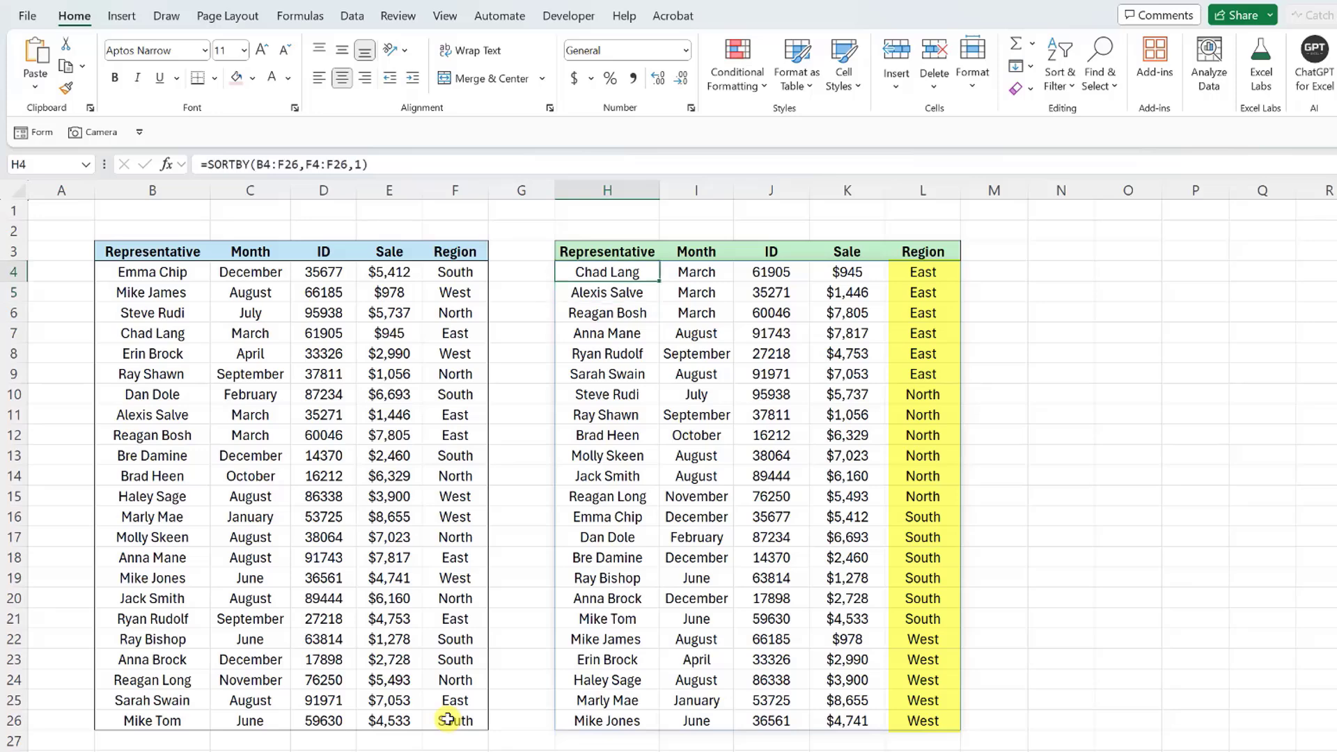
{"action": "left_click", "coordinate": [363, 165]}
{"action": "type", "text": ","}
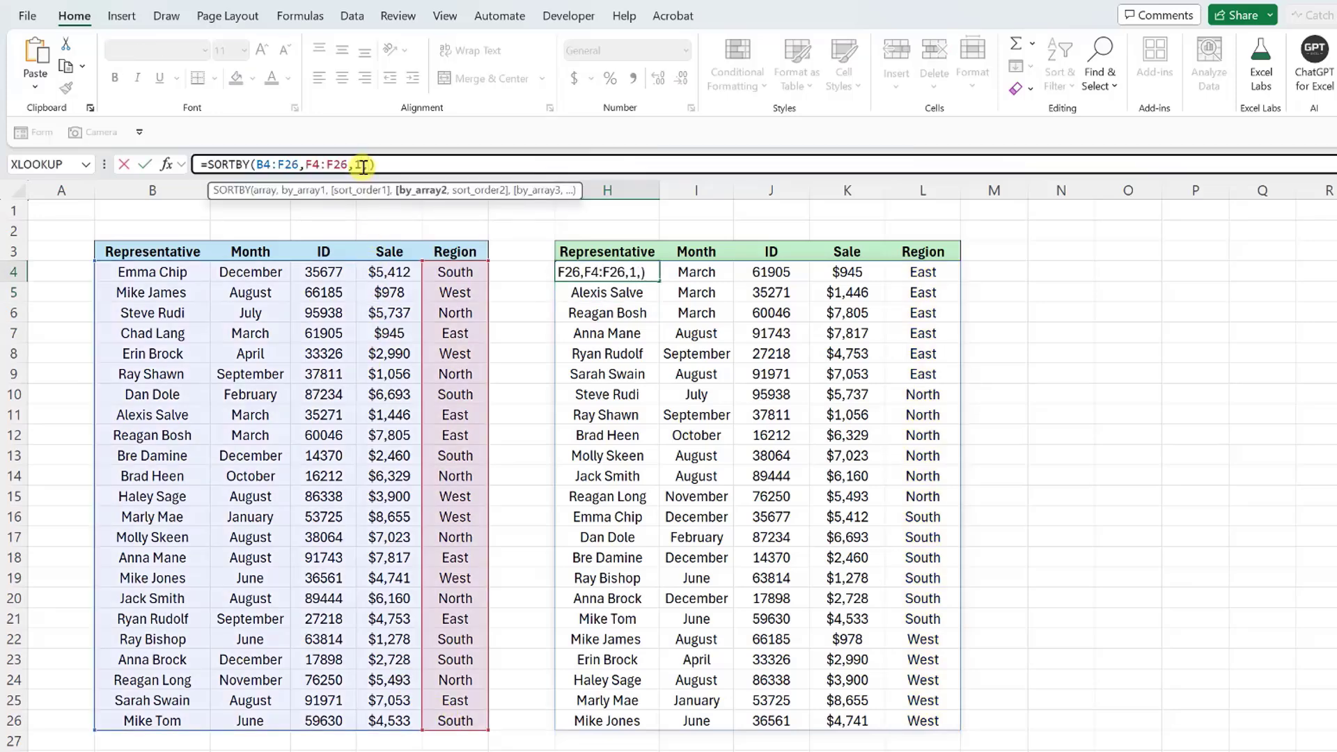
{"action": "left_click_drag", "start_coordinate": [370, 270], "coordinate": [383, 713]}
{"action": "type", "text": ","}
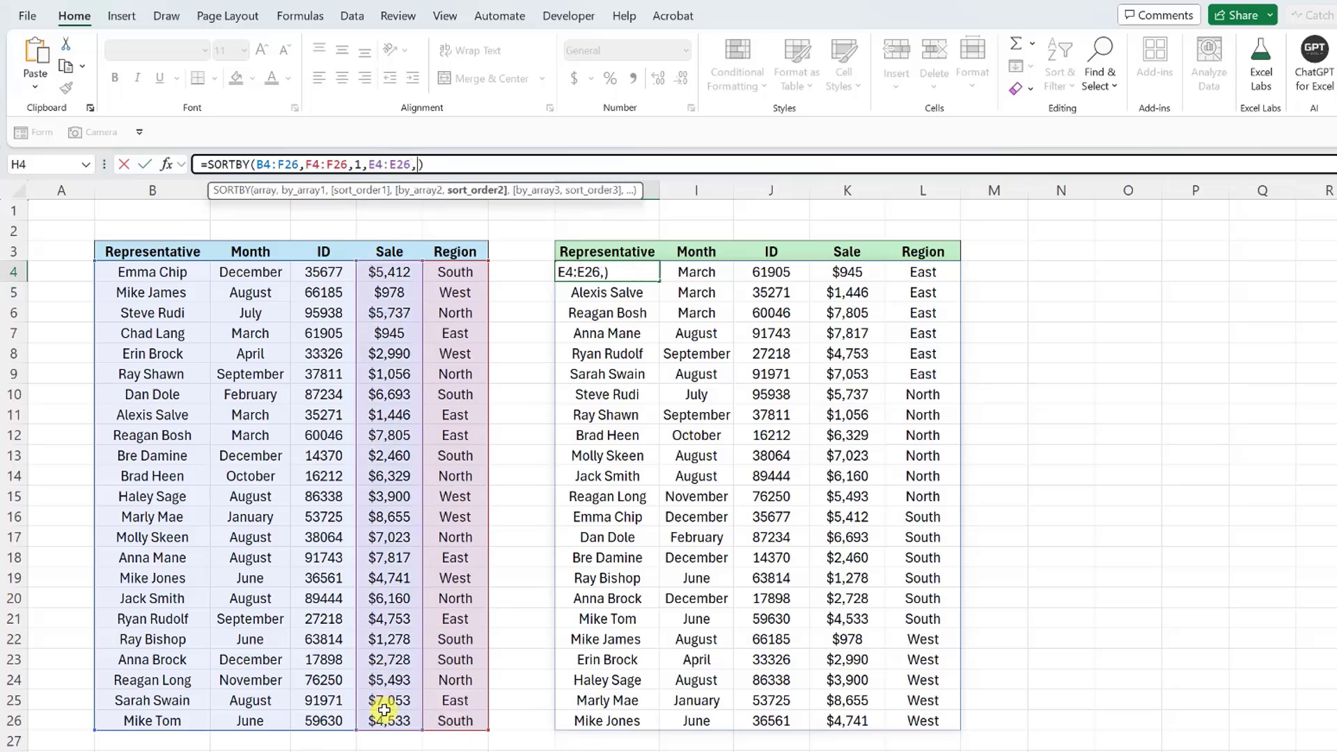
{"action": "type", "text": "-1"}
{"action": "key", "text": "Return"}
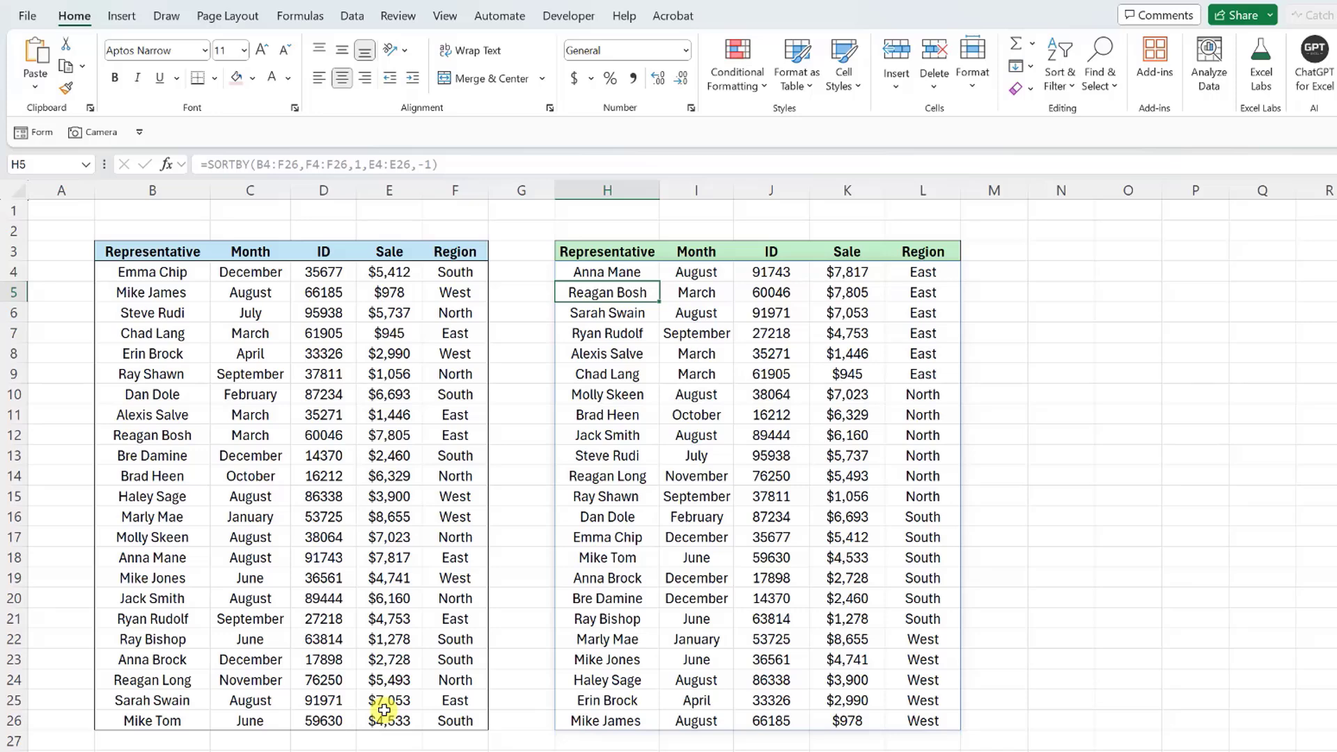
- Change the $945 sale in E7 to $8,509, moving it to the top of East
{"action": "left_click", "coordinate": [411, 335]}
{"action": "type", "text": "8509"}
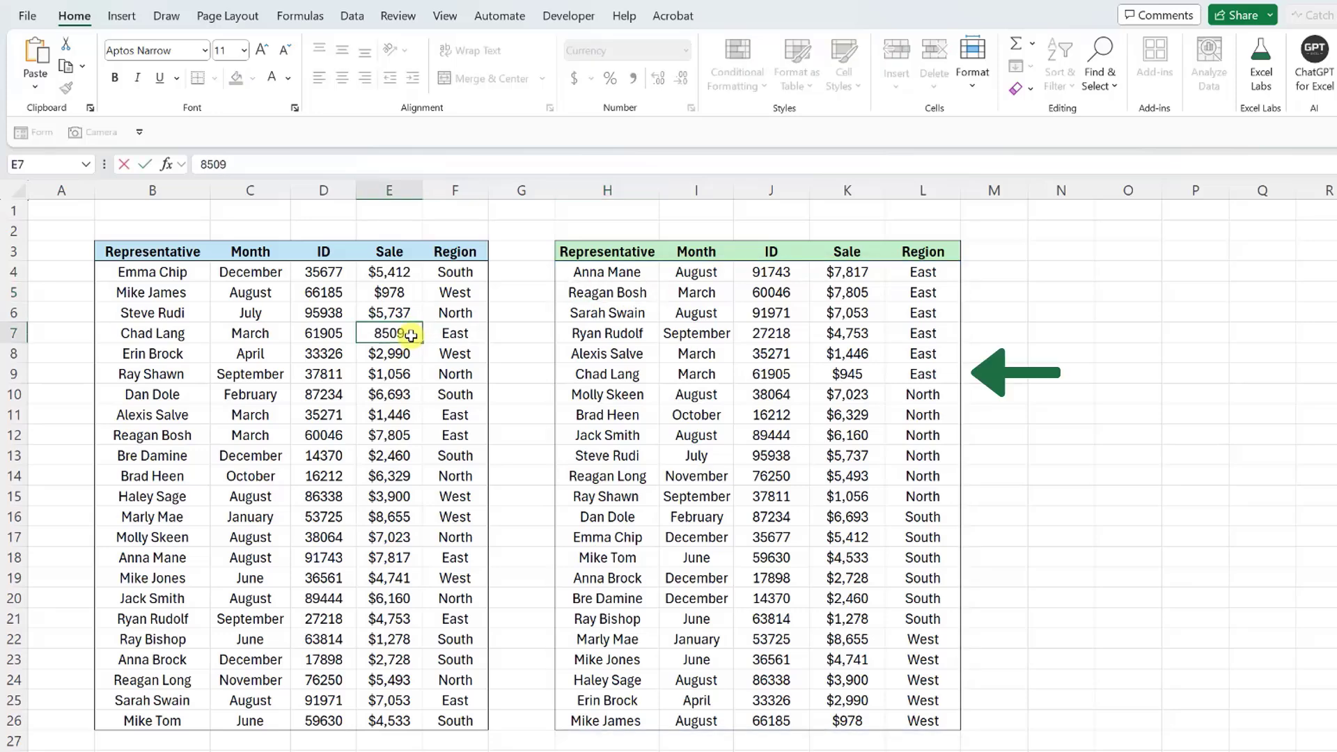
{"action": "key", "text": "Return"}
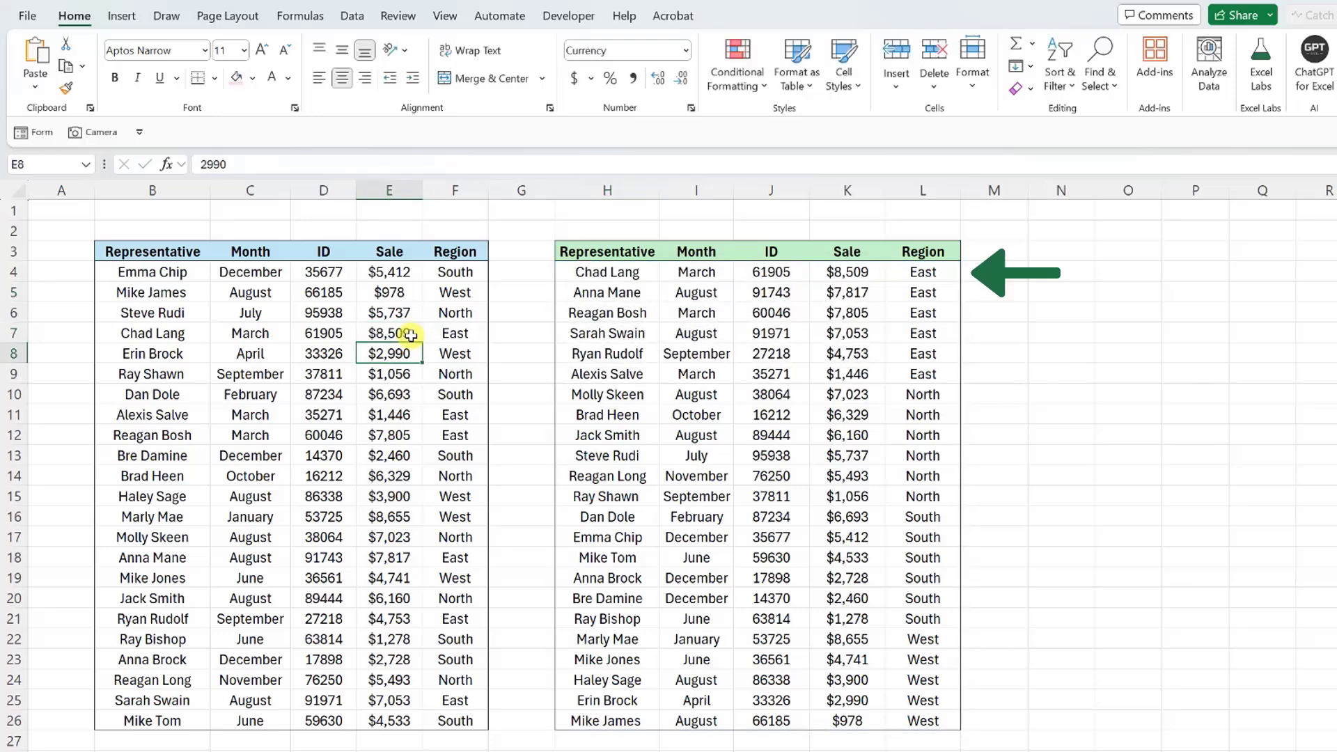